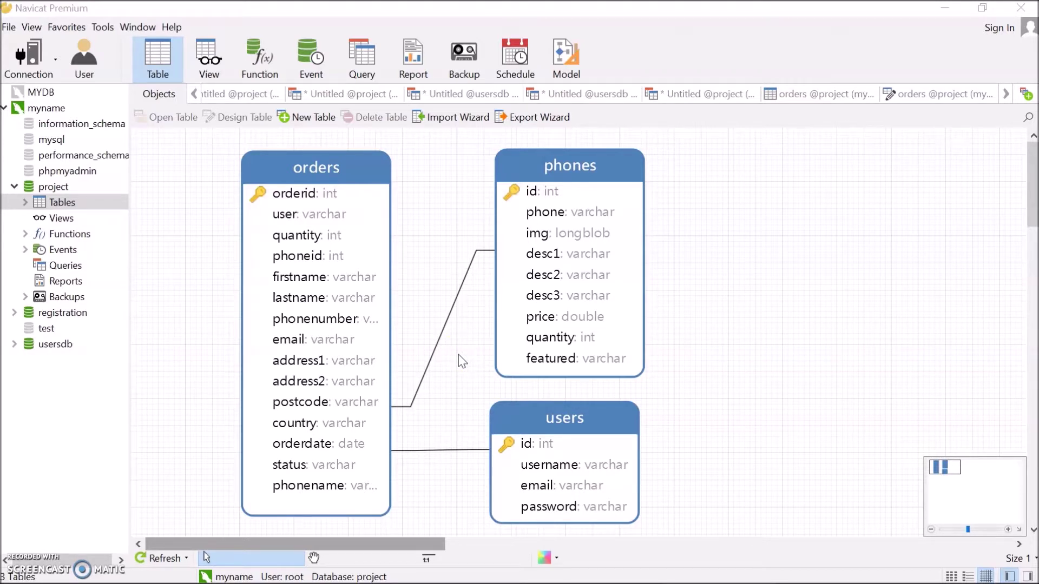
# Show the orders table's foreign keys (phoneid to phones.id, user to users.username), then switch to the Grayscale page.
pyautogui.click(369, 405)
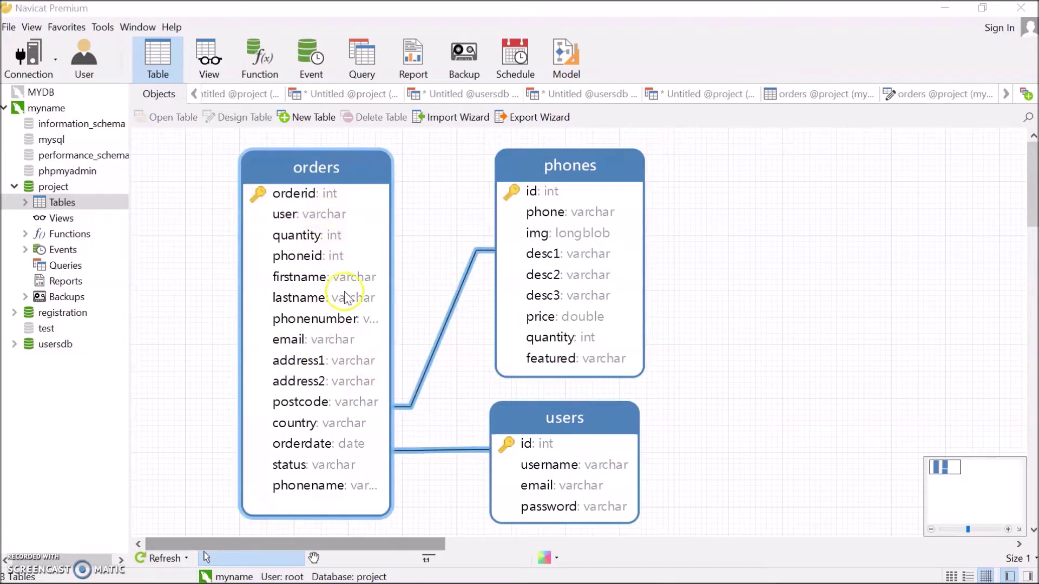
pyautogui.click(489, 283)
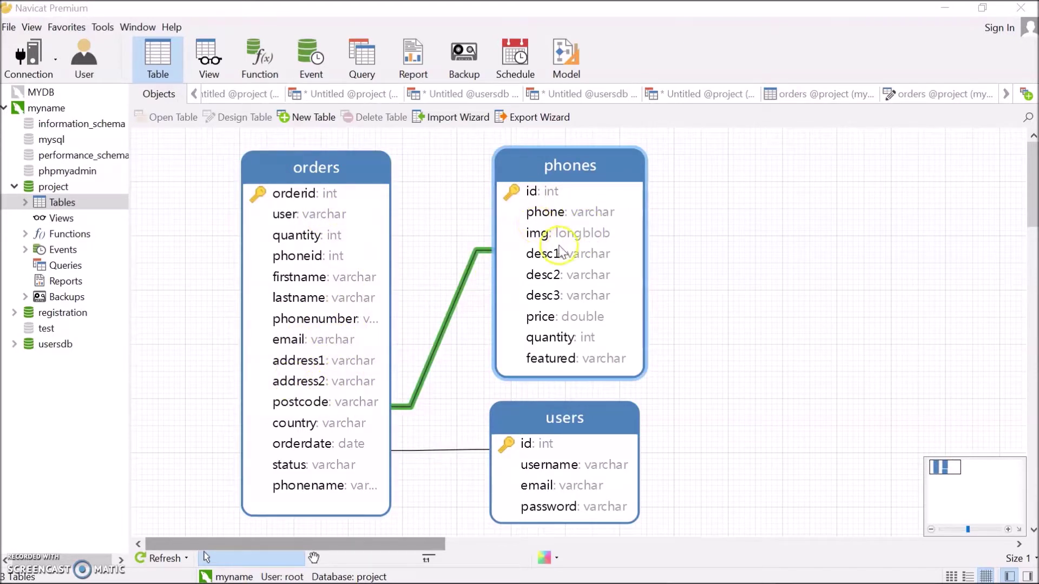
pyautogui.click(557, 451)
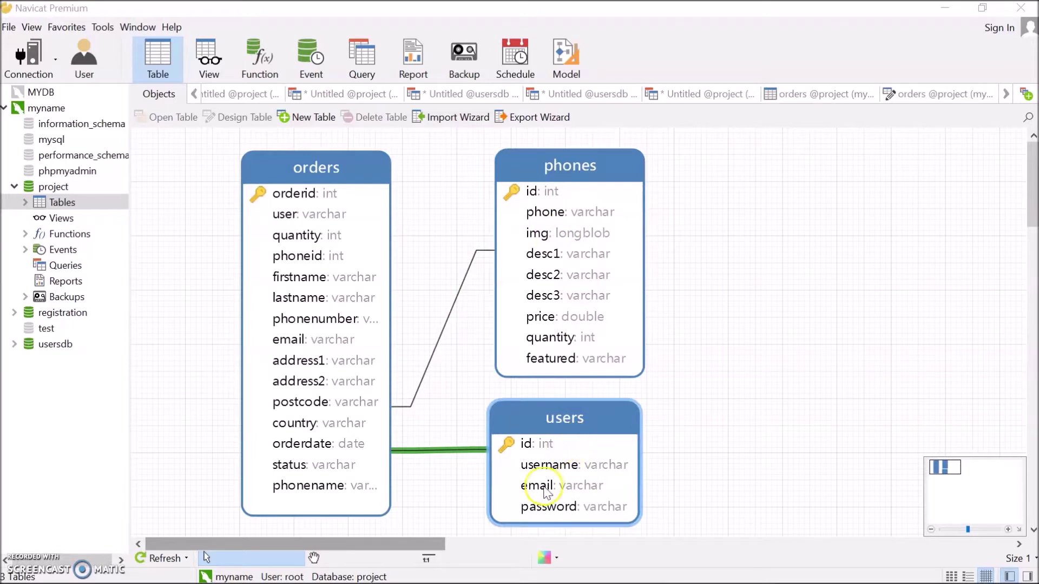
pyautogui.doubleClick(359, 206)
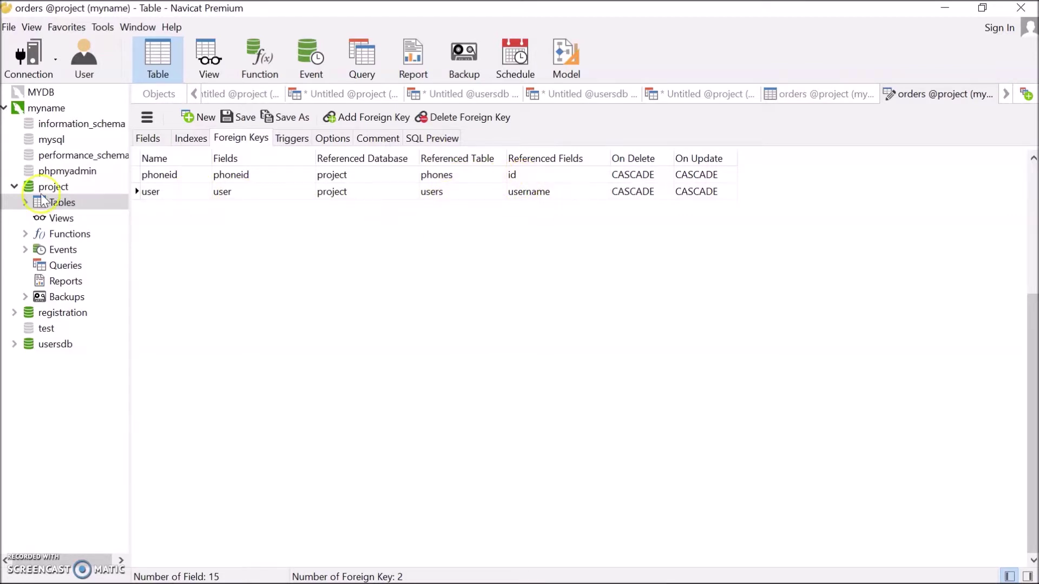
pyautogui.hotkey('alt', 'Tab')
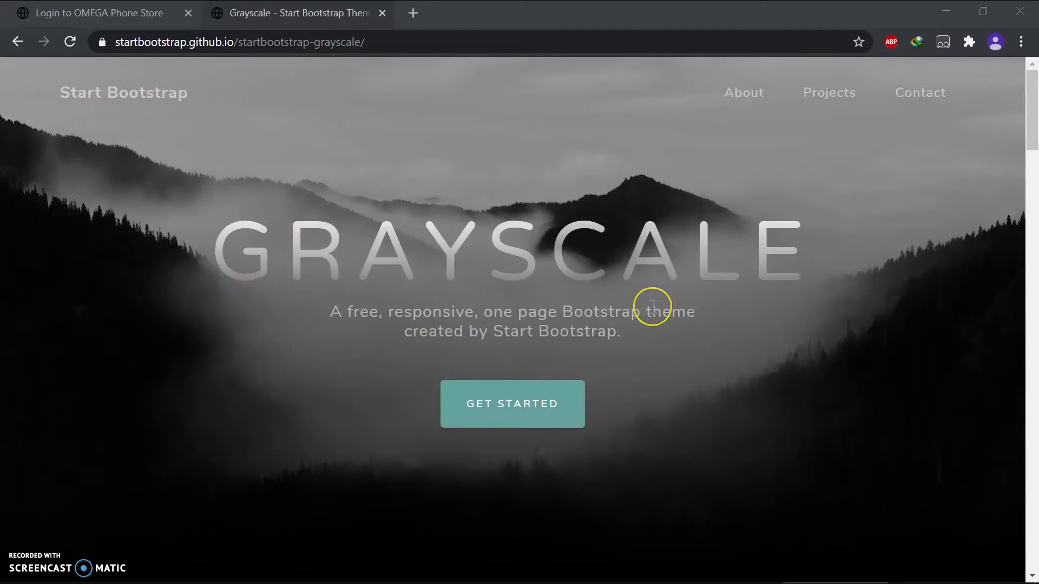
pyautogui.scroll(-15, 653, 307)
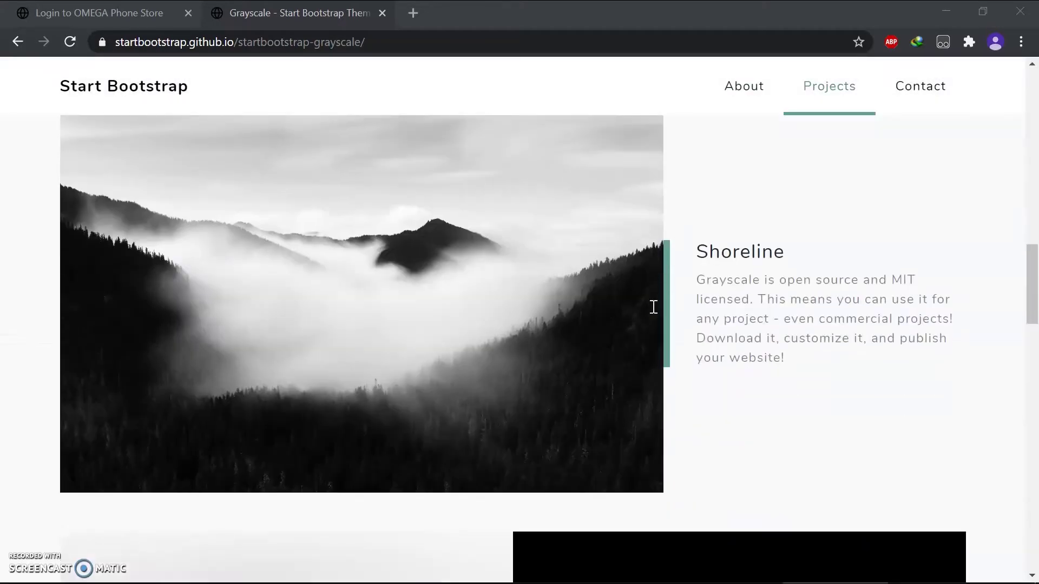
pyautogui.scroll(-7, 653, 306)
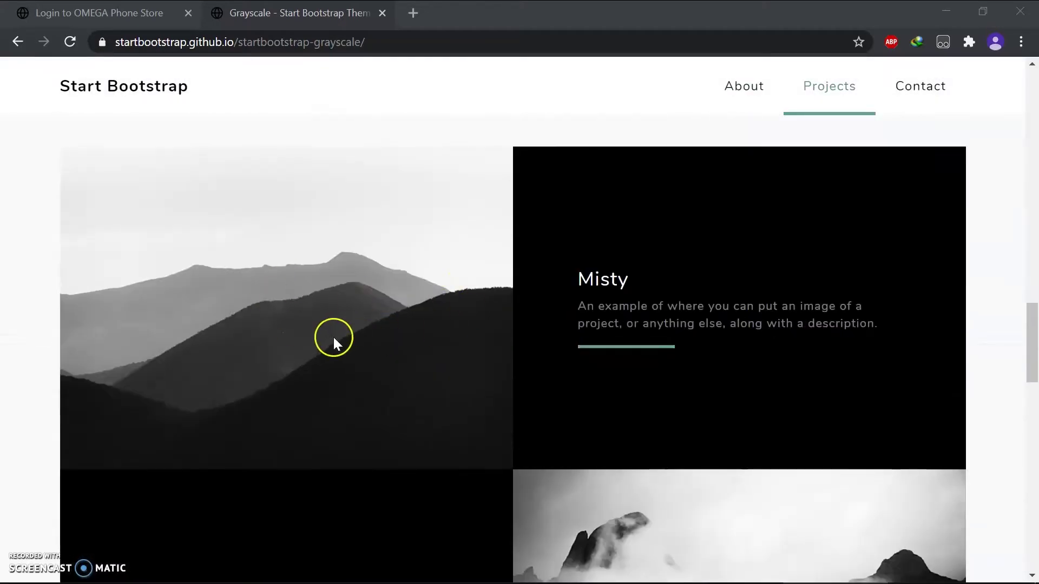
pyautogui.scroll(-3, 714, 494)
pyautogui.scroll(2, 500, 418)
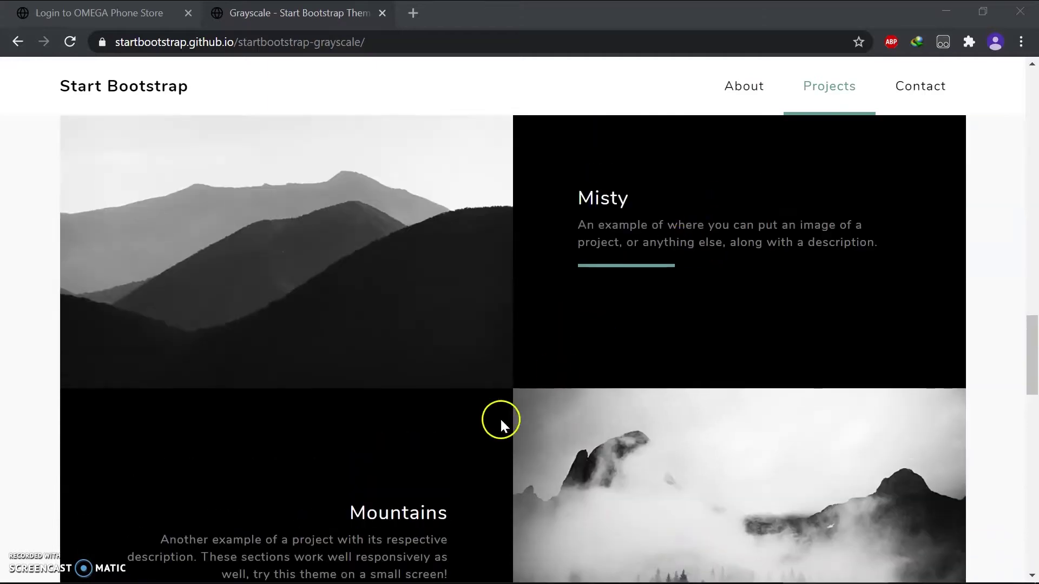
pyautogui.scroll(-2, 457, 446)
pyautogui.scroll(10, 456, 446)
pyautogui.scroll(5, 456, 448)
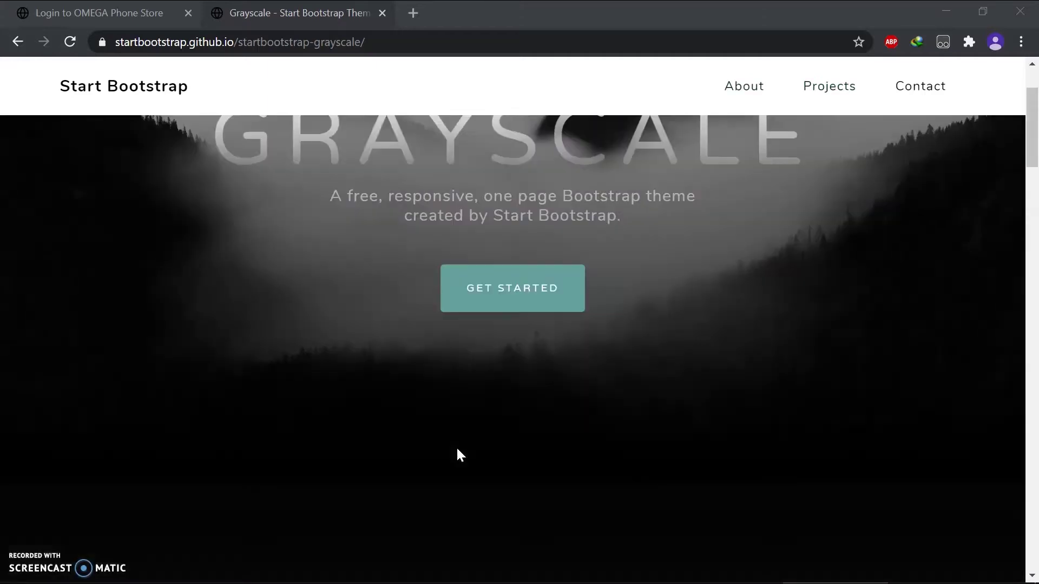
pyautogui.click(83, 13)
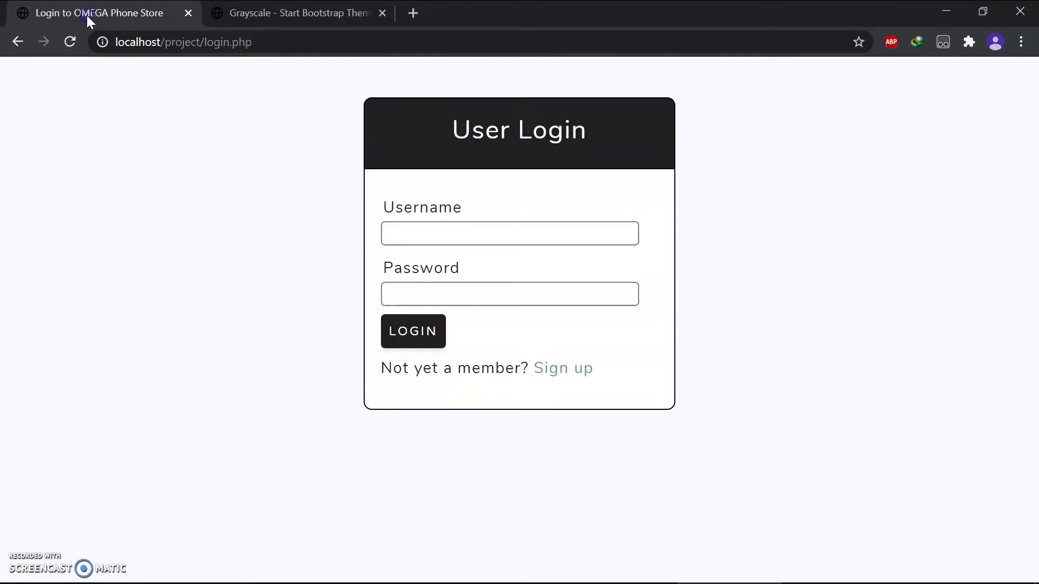
# Log in to OMEGA Phone Store with the saved username and the account password.
pyautogui.click(546, 237)
pyautogui.click(485, 276)
pyautogui.click(469, 299)
pyautogui.write('••')
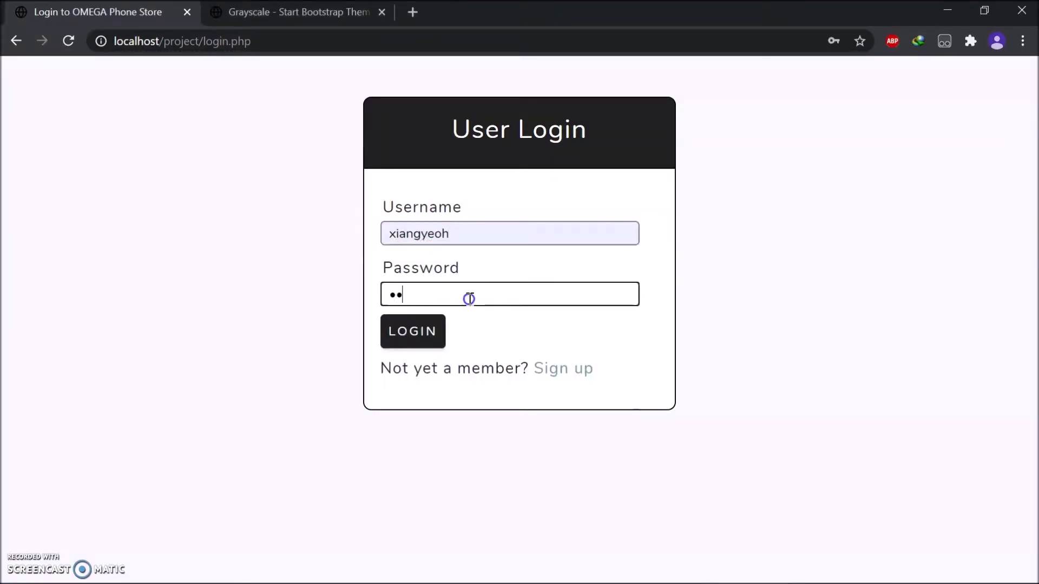
pyautogui.write('•')
pyautogui.click(422, 335)
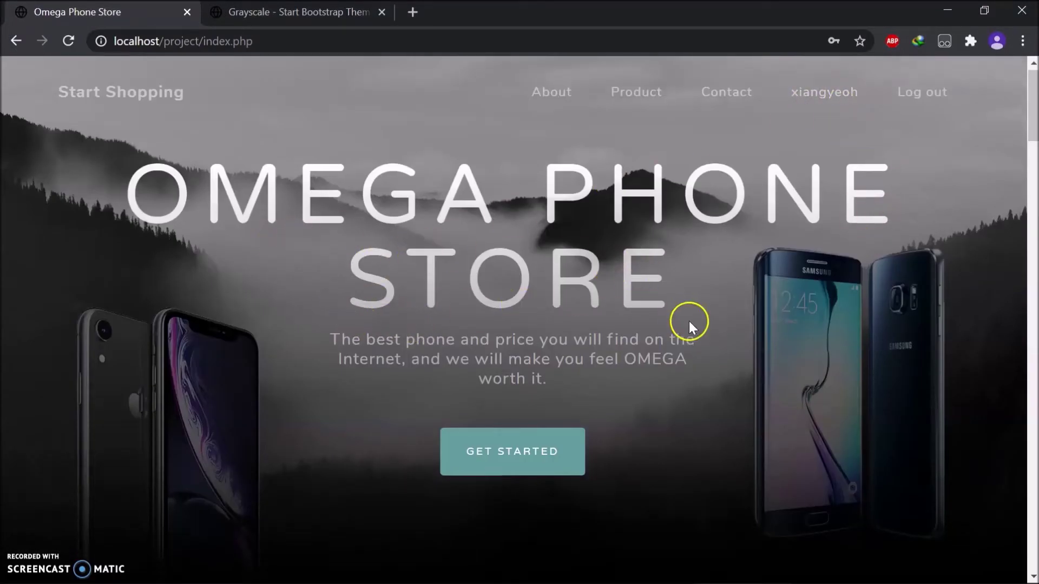
# Scroll through the home page to view its search bar and 'Shop from OMEGA' section.
pyautogui.scroll(-8, 688, 323)
pyautogui.scroll(-10, 734, 324)
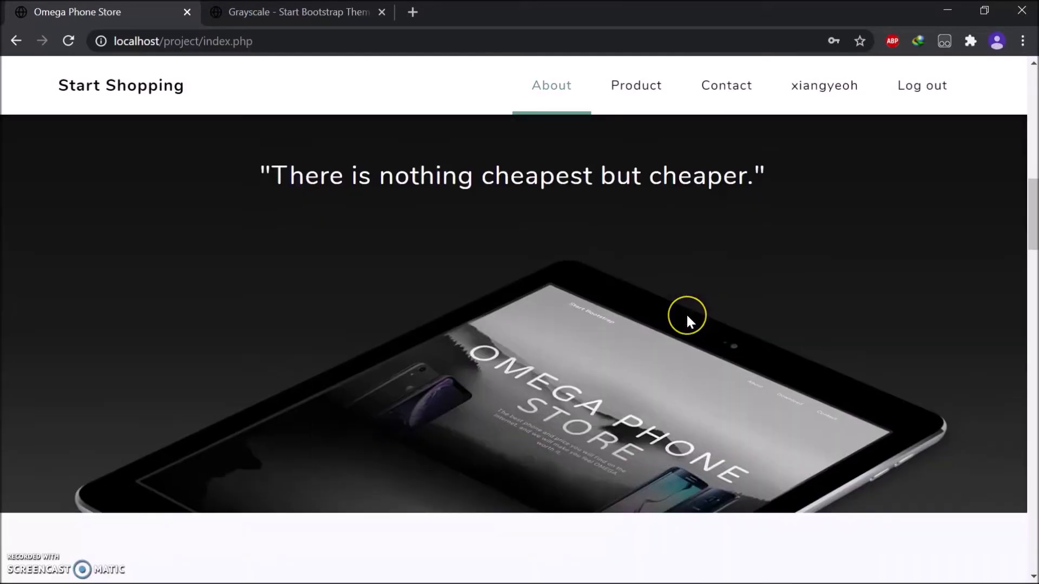
pyautogui.scroll(-3, 415, 358)
pyautogui.scroll(2, 413, 352)
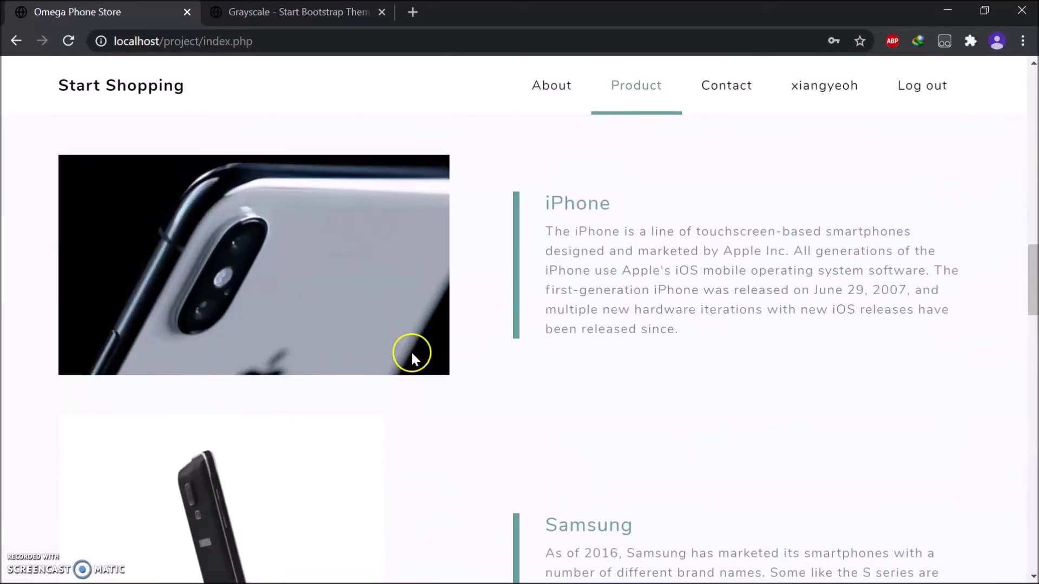
pyautogui.scroll(-2, 527, 328)
pyautogui.scroll(-10, 527, 325)
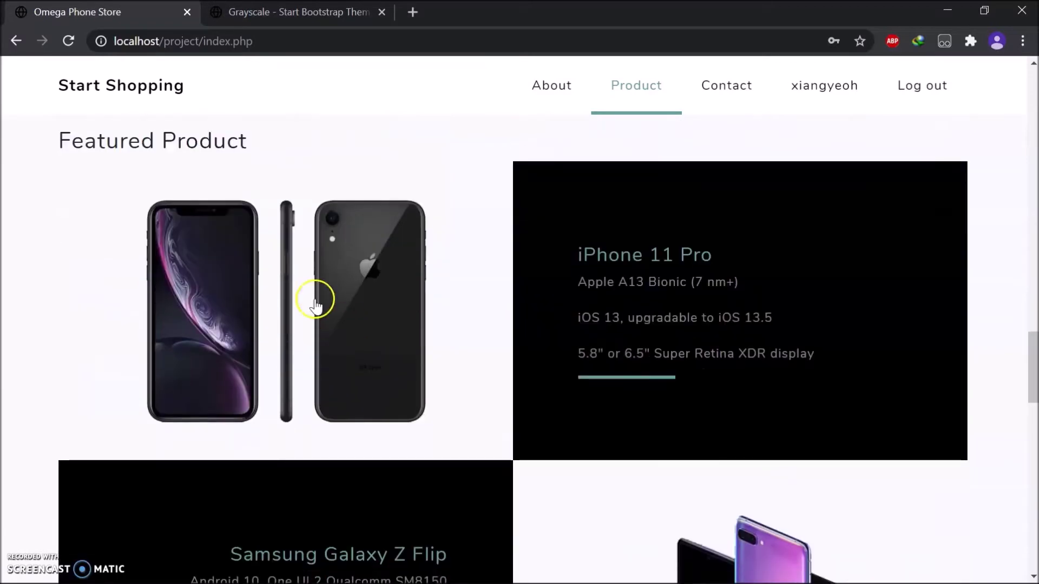
pyautogui.scroll(-5, 717, 290)
pyautogui.moveTo(1030, 384); pyautogui.dragTo(1034, 150)
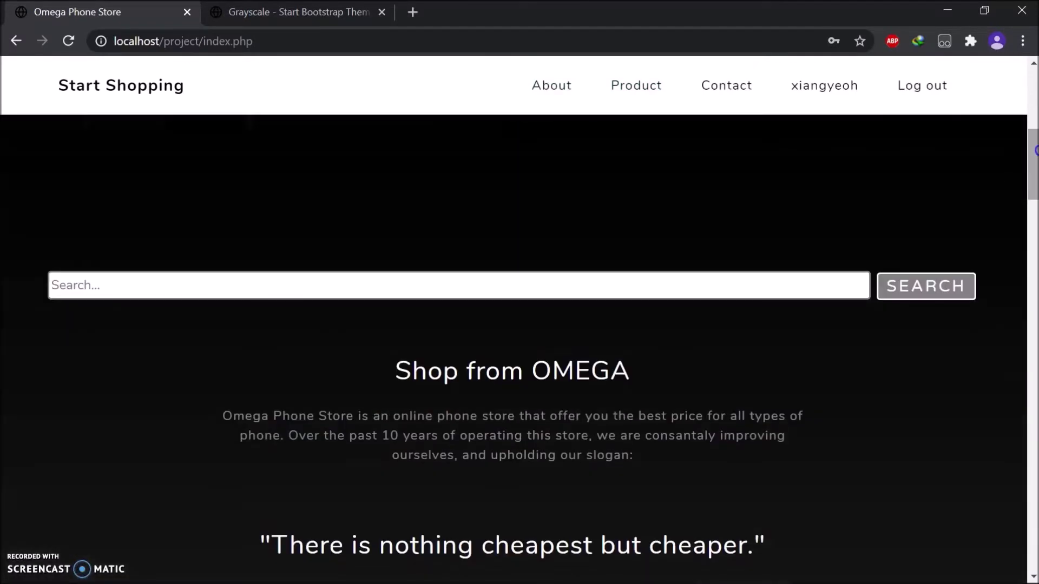
# Search the catalogue for iPhone 11 and open the iPhone 11 Pro result.
pyautogui.click(209, 293)
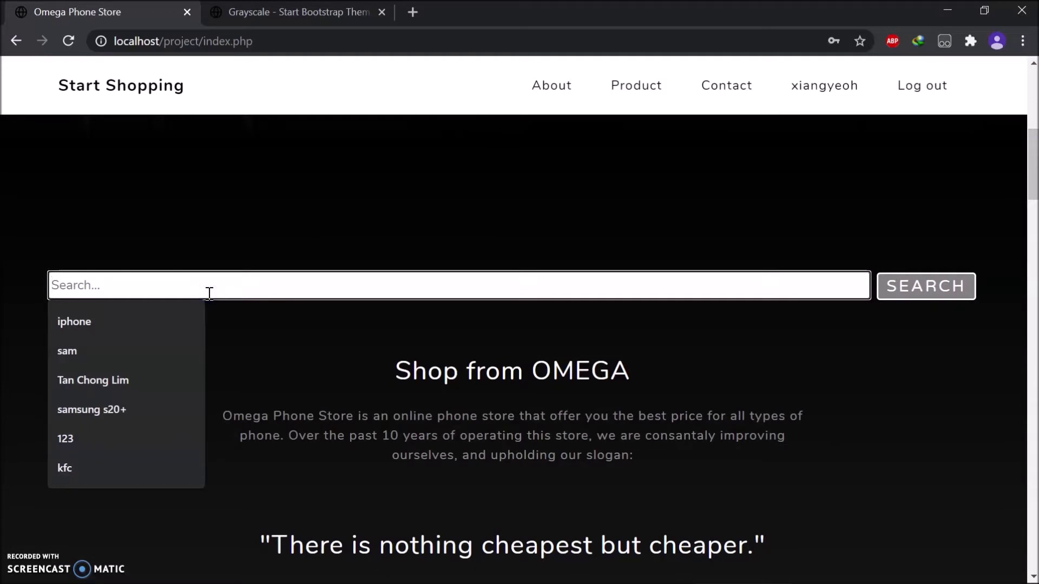
pyautogui.click(160, 321)
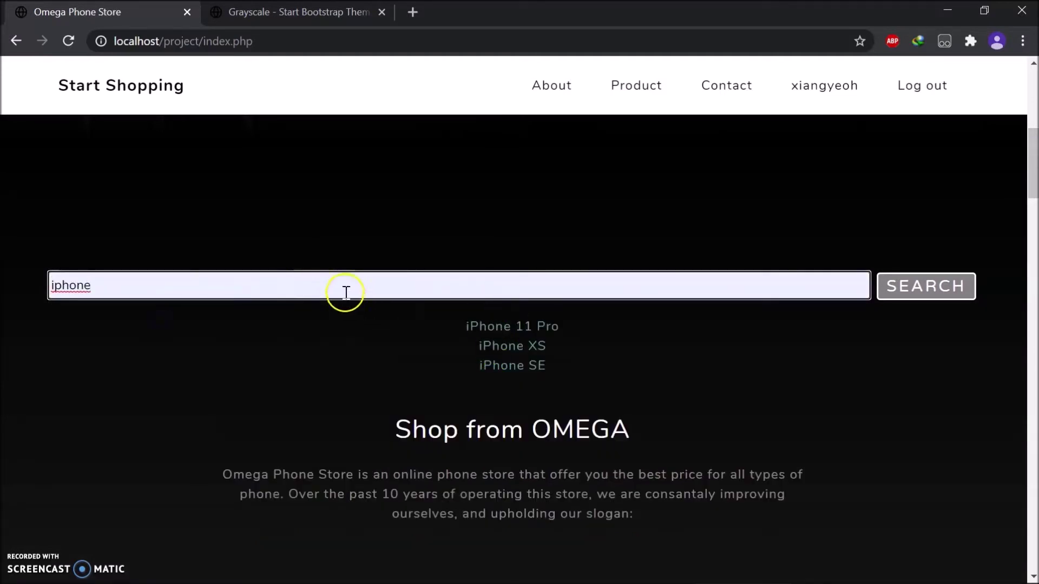
pyautogui.doubleClick(302, 279)
pyautogui.write('qq')
pyautogui.hotkey('ctrl', 'a')
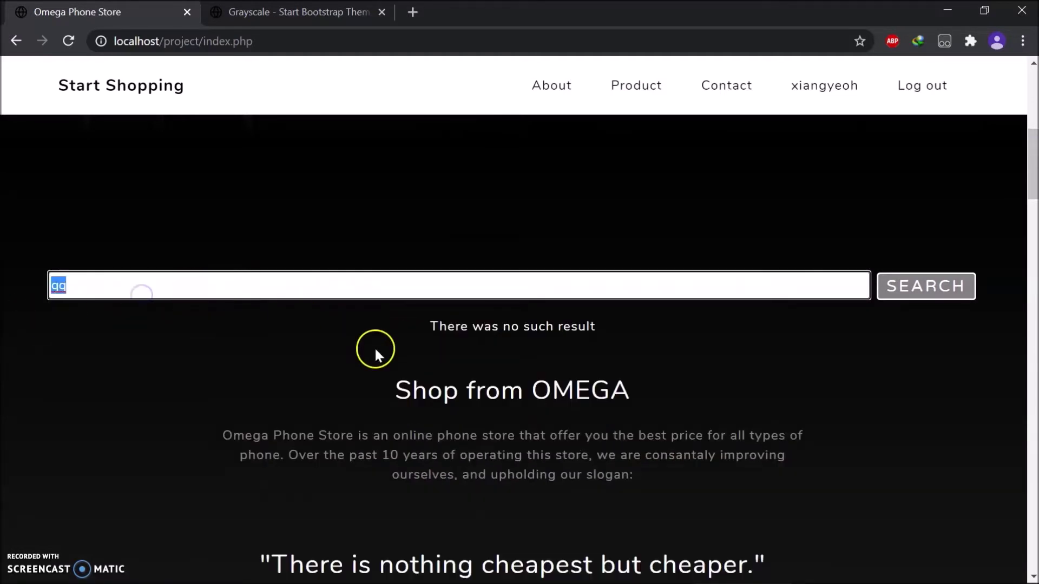
pyautogui.write('11')
pyautogui.click(469, 326)
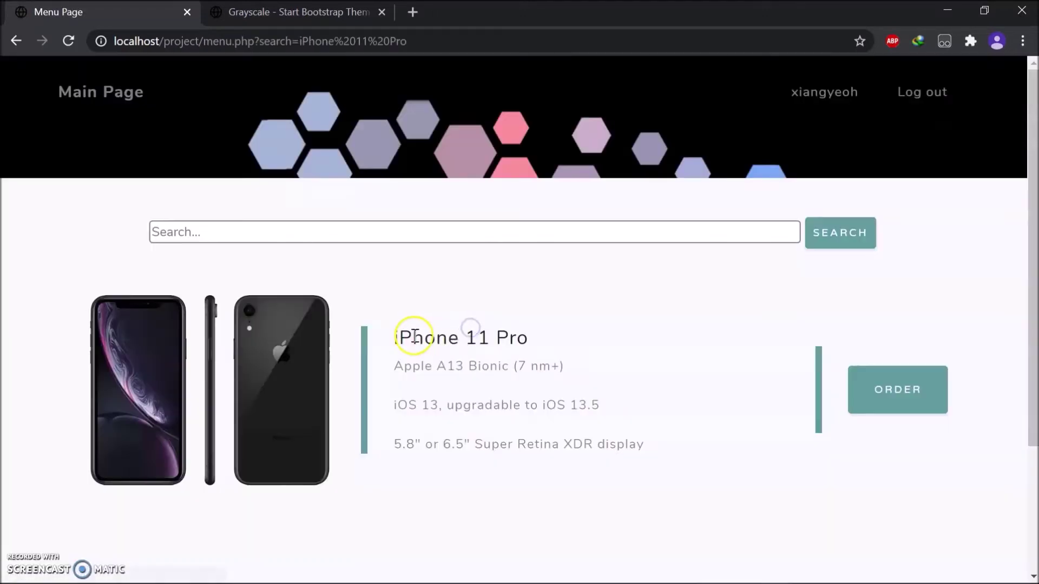
# Run a product search for 'sam' to see the Samsung results.
pyautogui.scroll(-3, 597, 373)
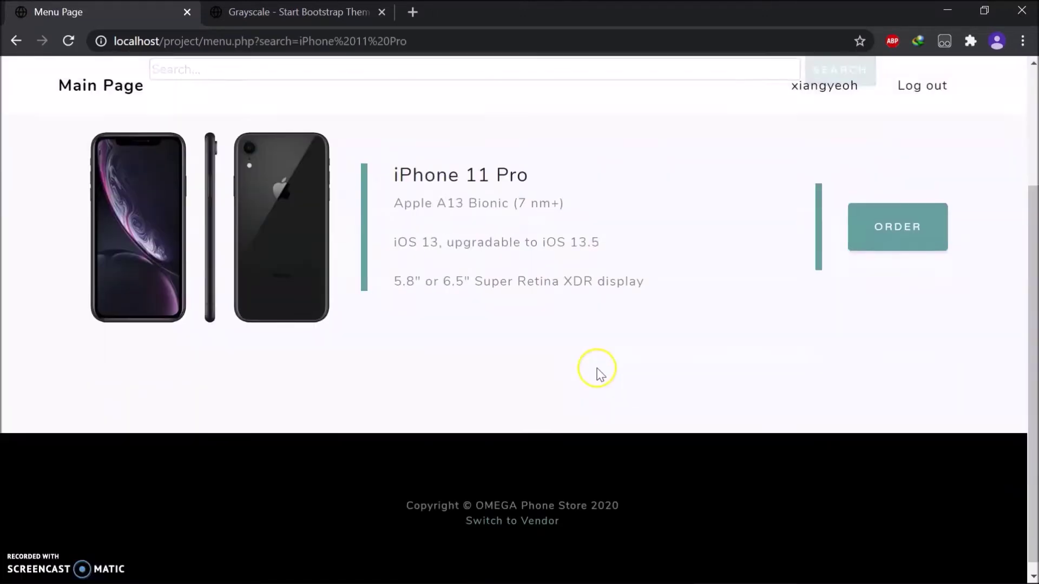
pyautogui.scroll(3, 598, 371)
pyautogui.click(269, 233)
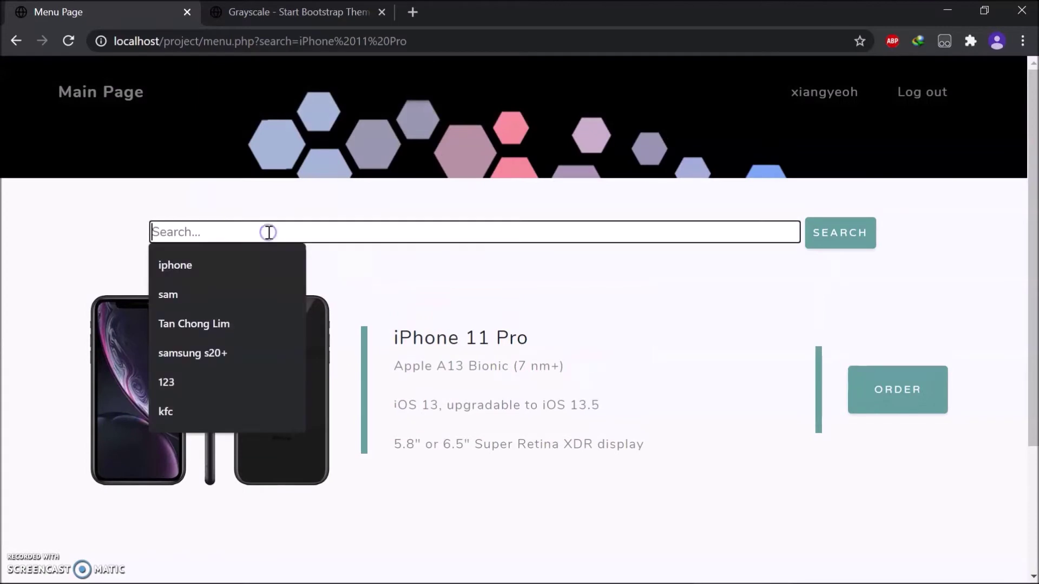
pyautogui.click(238, 288)
pyautogui.click(848, 230)
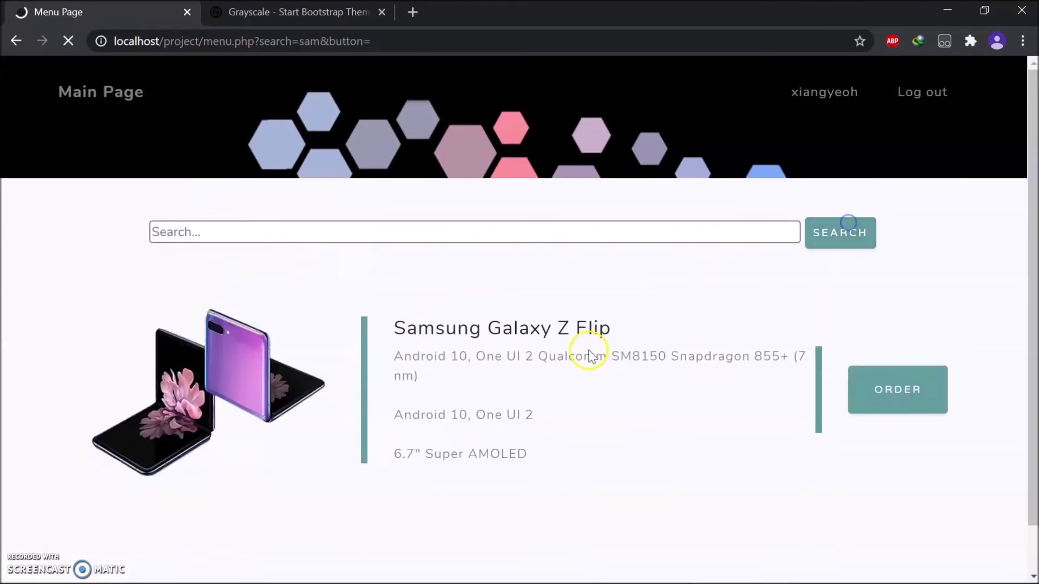
# Run a product search for 'iphone'.
pyautogui.scroll(-5, 589, 352)
pyautogui.scroll(5, 591, 357)
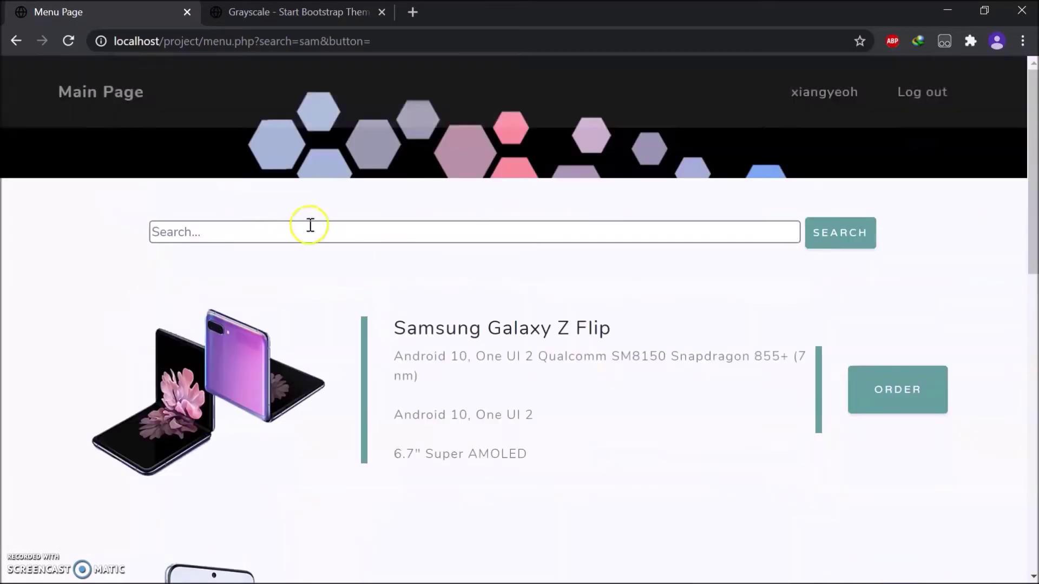
pyautogui.click(276, 227)
pyautogui.click(238, 273)
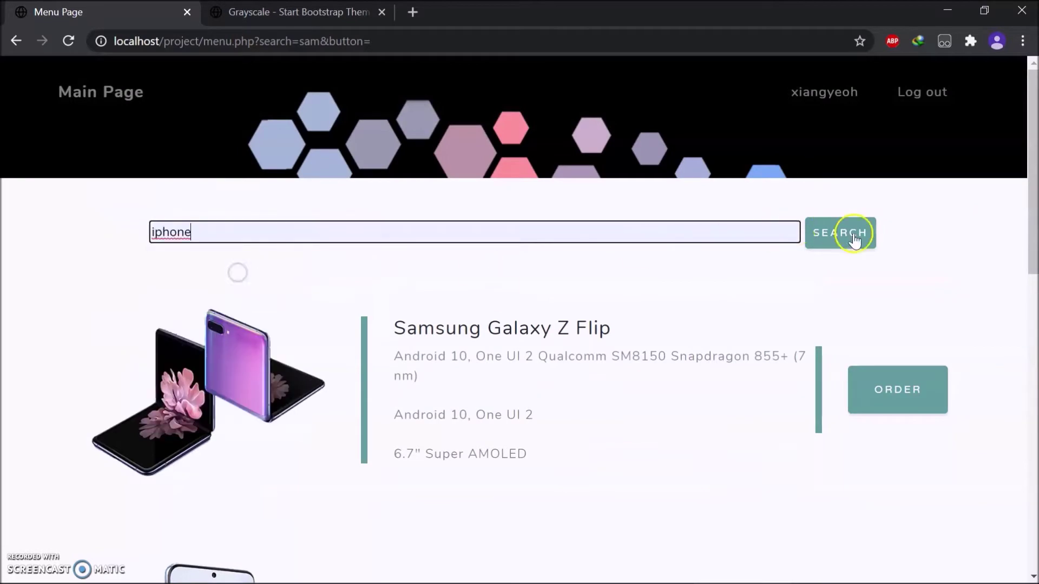
pyautogui.click(853, 234)
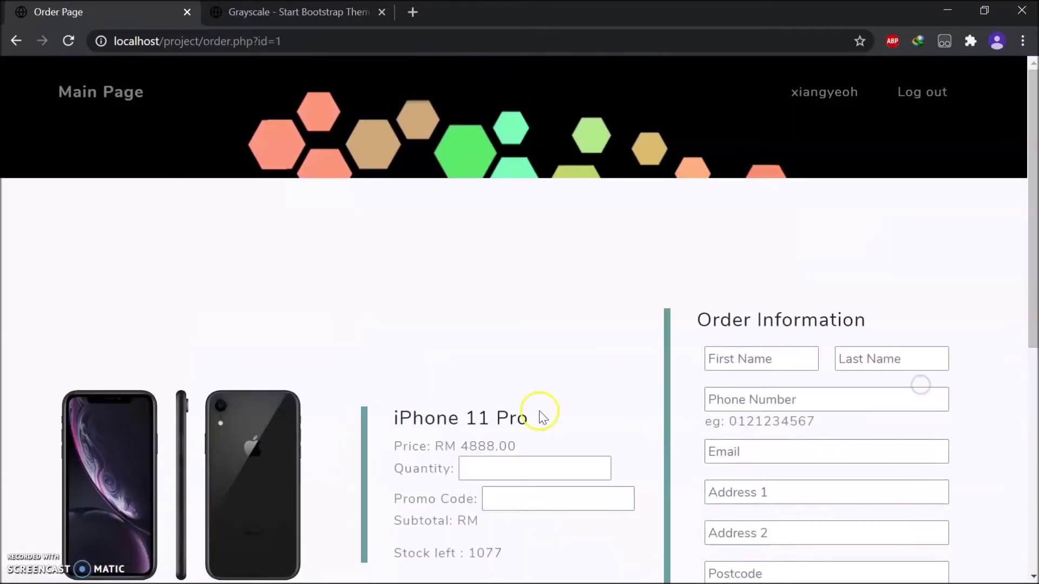
# Set the iPhone 11 Pro order quantity to 11 and apply promo code happy.
pyautogui.scroll(-1, 546, 399)
pyautogui.click(534, 387)
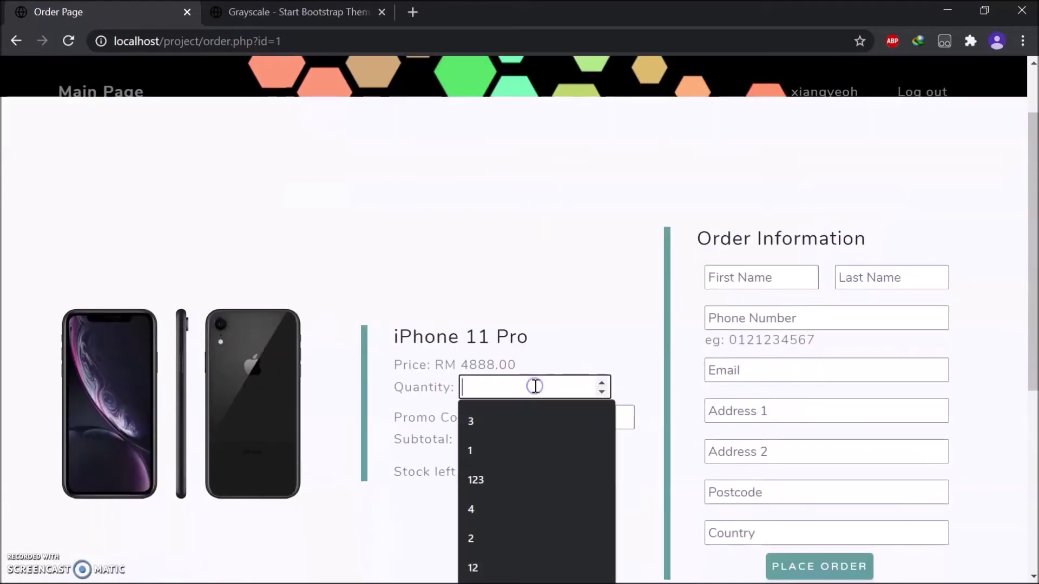
pyautogui.write('10')
pyautogui.click(549, 336)
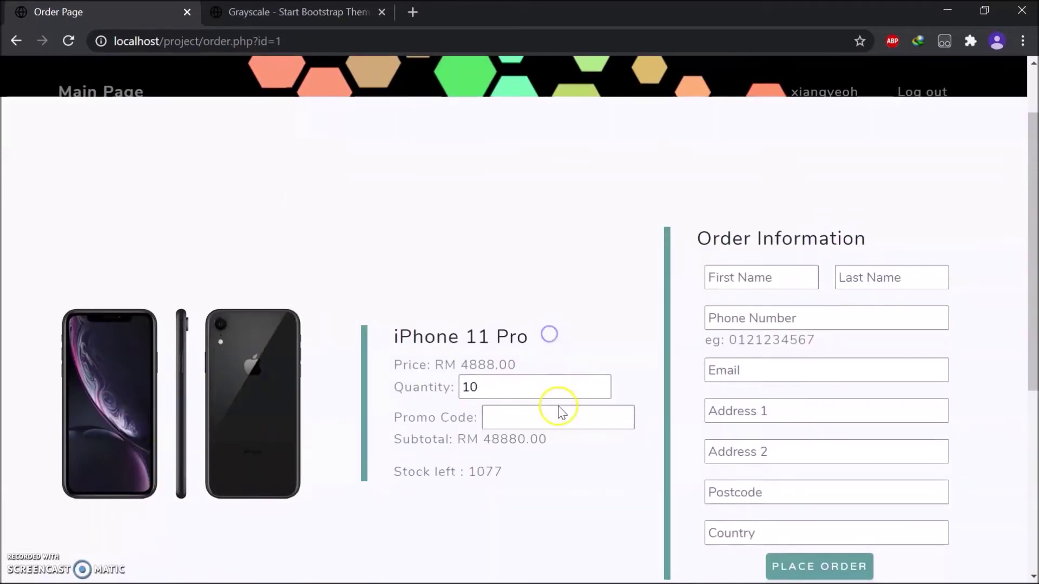
pyautogui.moveTo(565, 444); pyautogui.dragTo(501, 442)
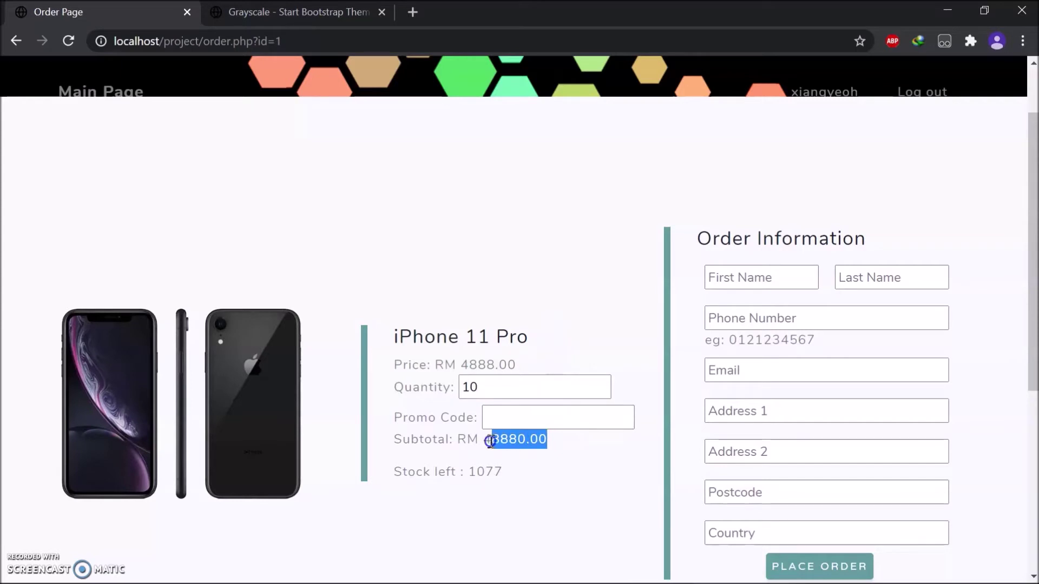
pyautogui.click(576, 478)
pyautogui.click(498, 394)
pyautogui.press('BackSpace')
pyautogui.write('1')
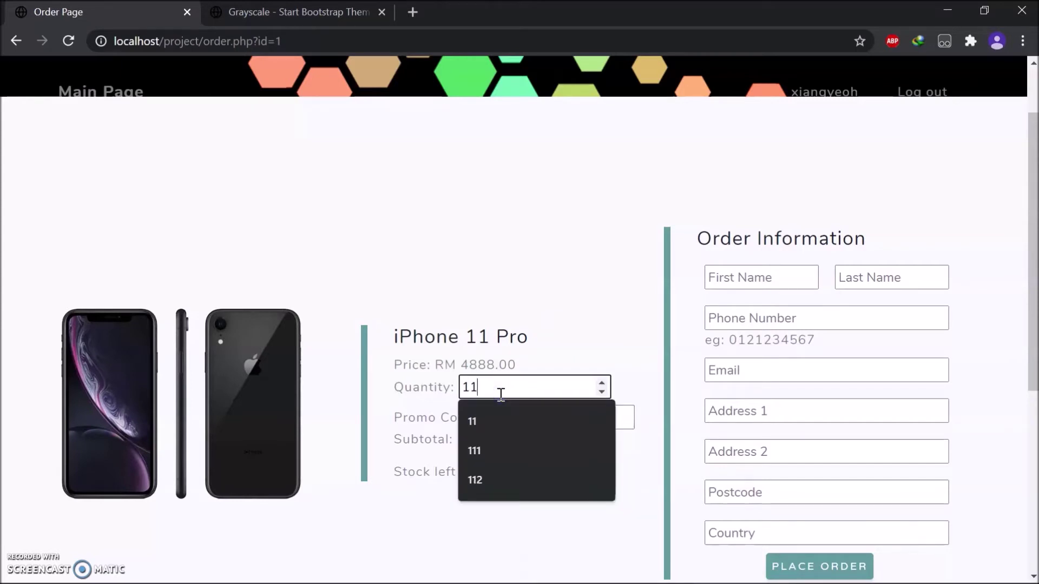
pyautogui.click(511, 333)
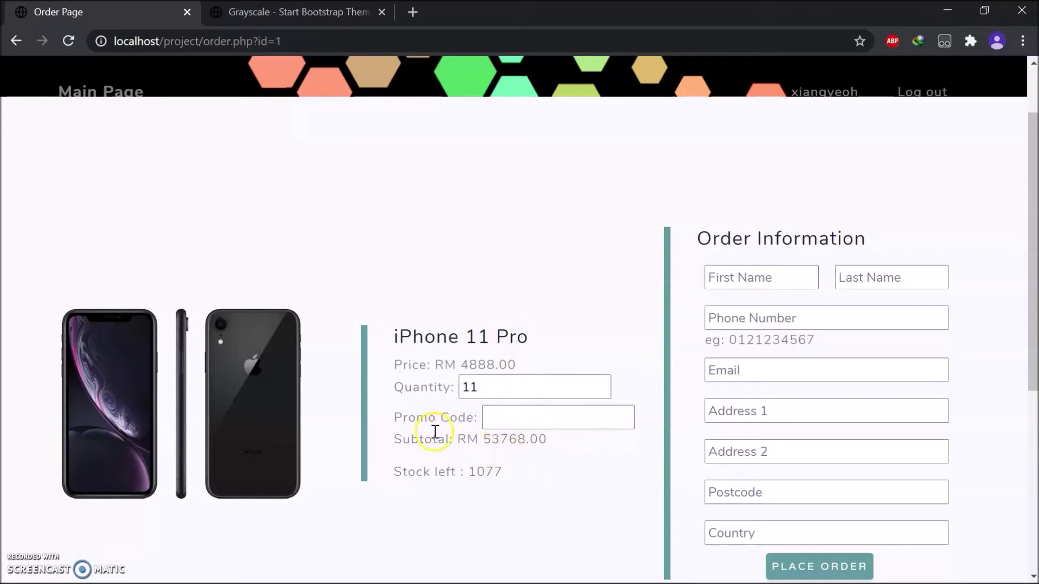
pyautogui.click(519, 421)
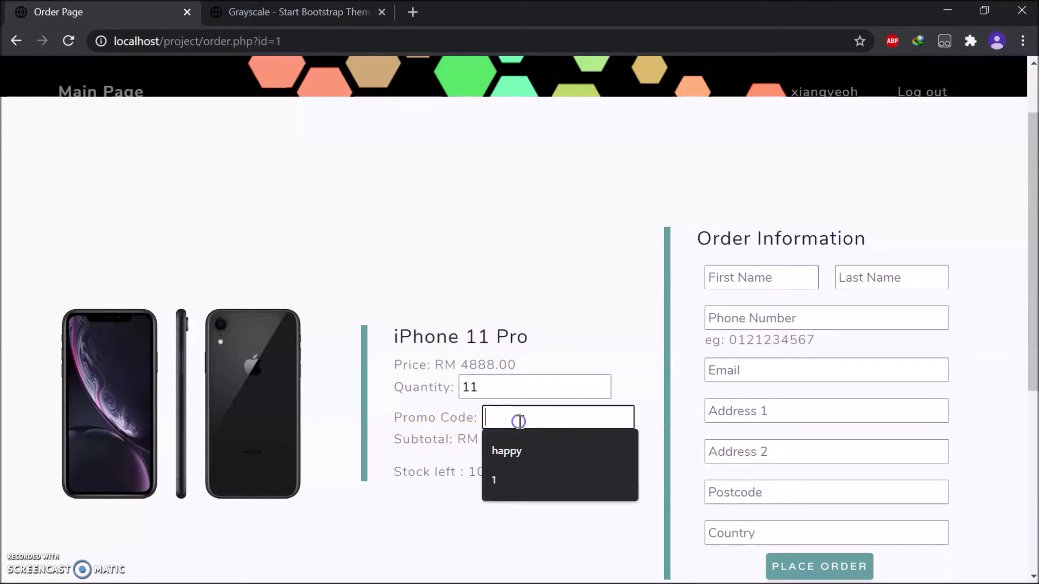
pyautogui.click(519, 439)
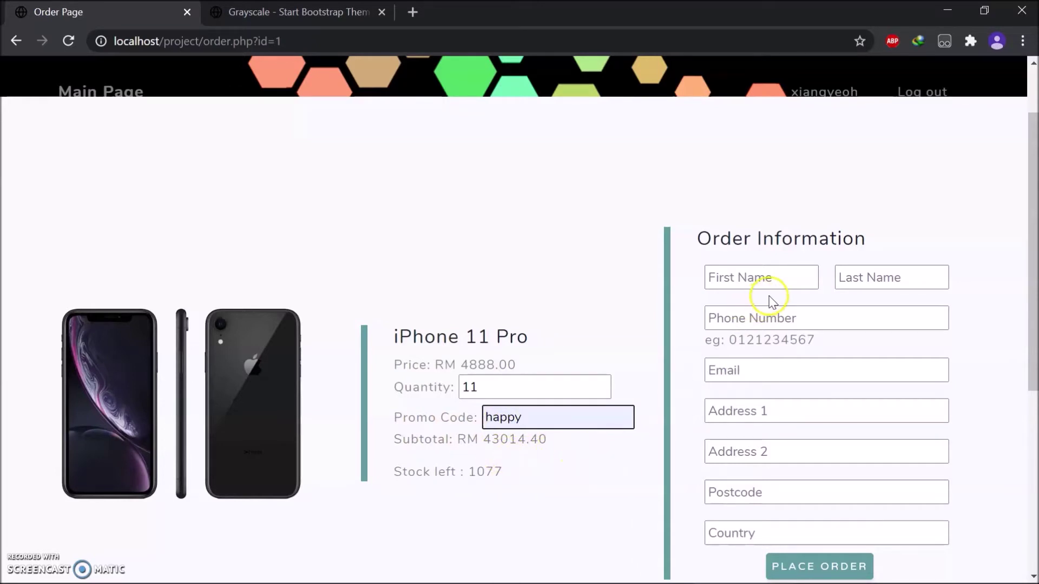
# Autofill the customer's name, phone, e-mail and address, then place the order.
pyautogui.click(762, 279)
pyautogui.click(733, 341)
pyautogui.click(865, 278)
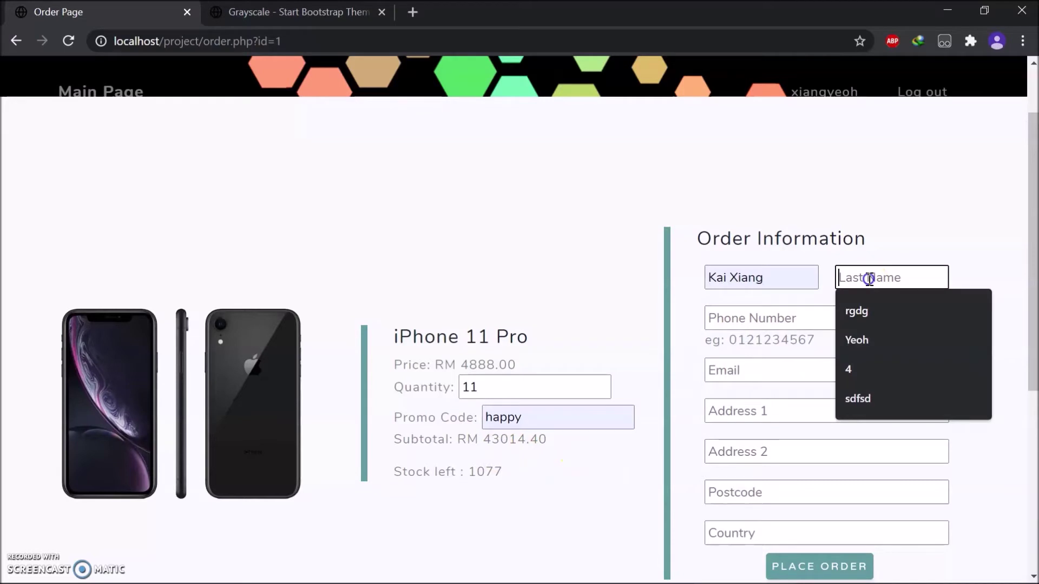
pyautogui.click(890, 333)
pyautogui.click(747, 316)
pyautogui.click(751, 343)
pyautogui.click(753, 379)
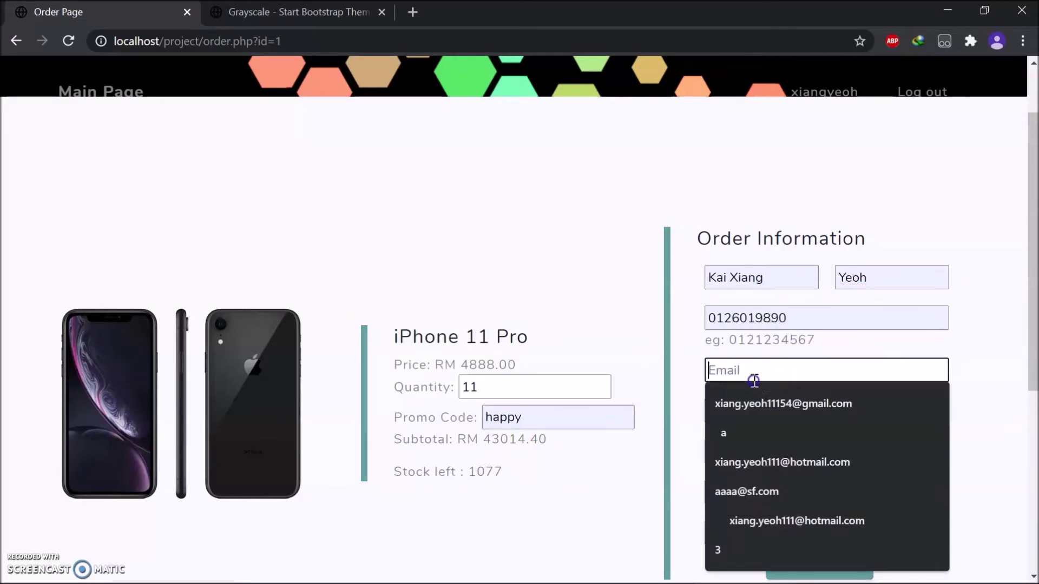
pyautogui.click(725, 401)
pyautogui.click(819, 568)
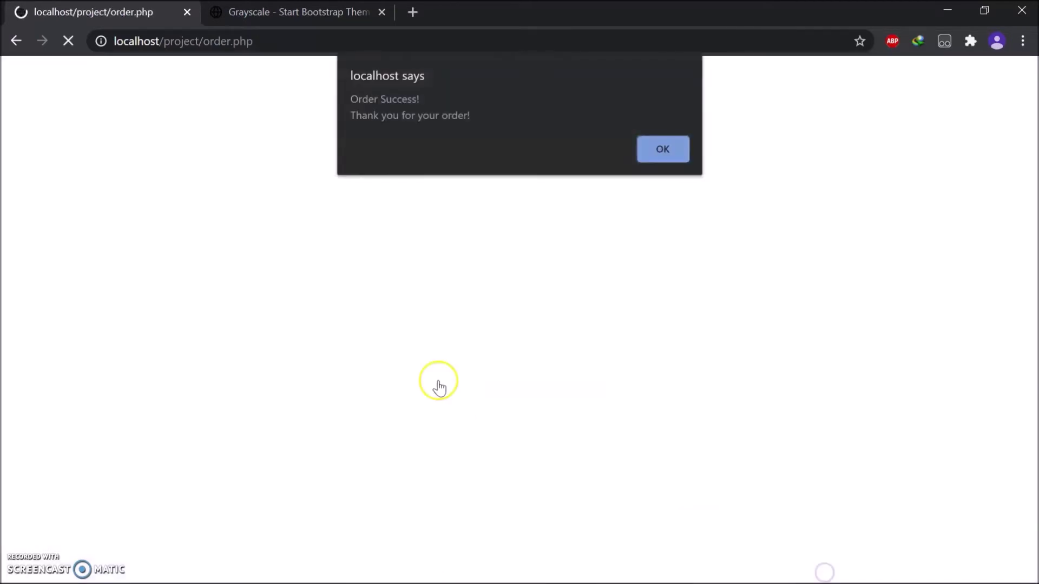
pyautogui.click(660, 149)
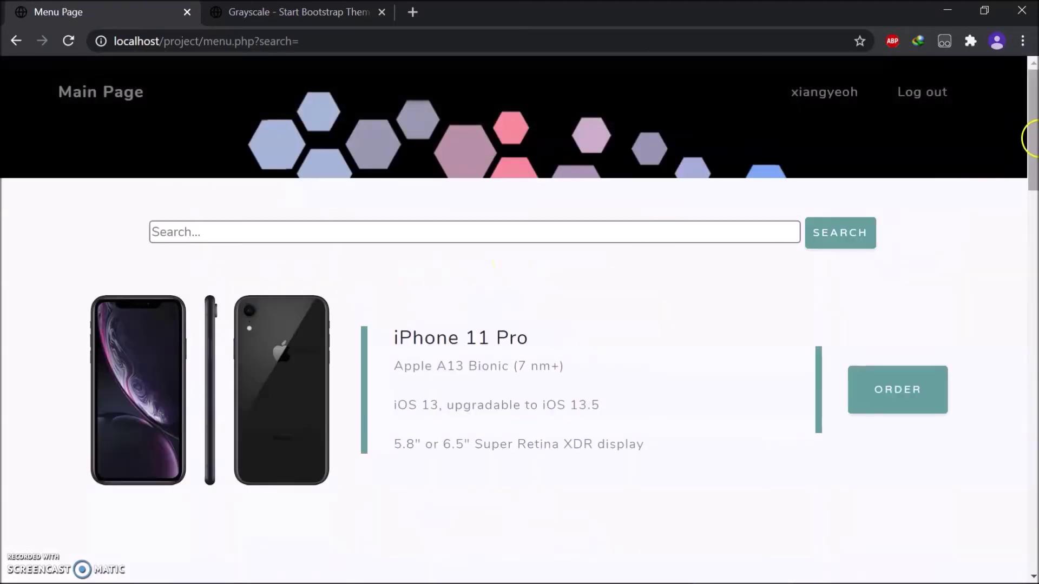
# Switch to the vendor side using the vendor password and dismiss the welcome message.
pyautogui.moveTo(1031, 135); pyautogui.dragTo(1035, 538)
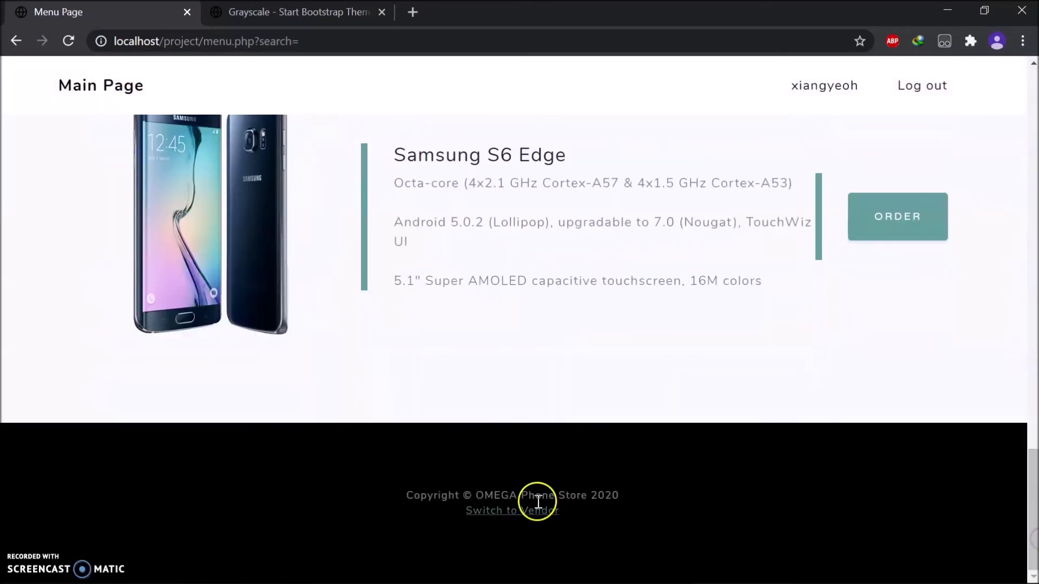
pyautogui.click(525, 512)
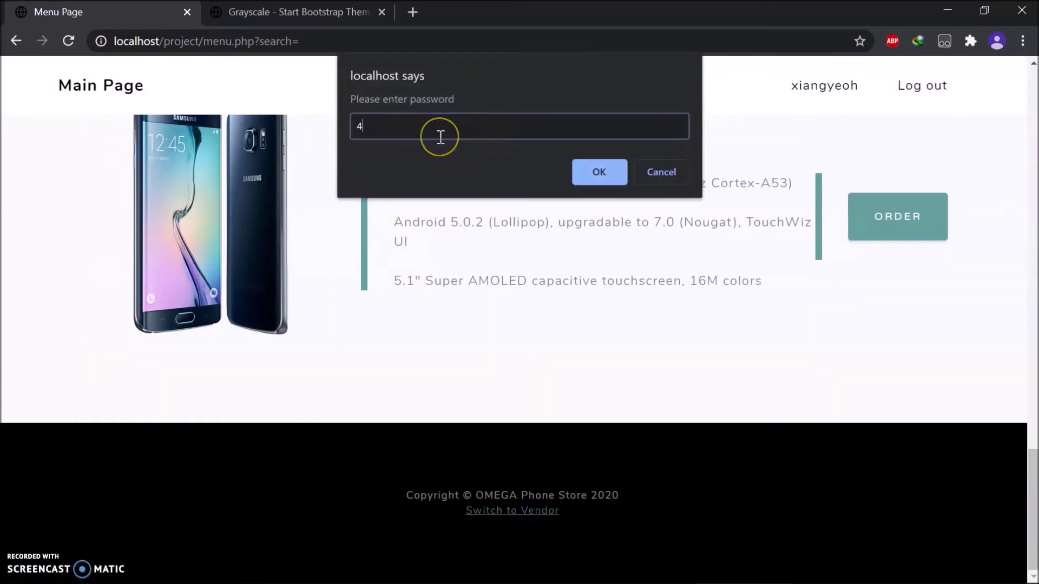
pyautogui.write('4312')
pyautogui.press('BackSpace')
pyautogui.press('BackSpace')
pyautogui.write('21')
pyautogui.press('Return')
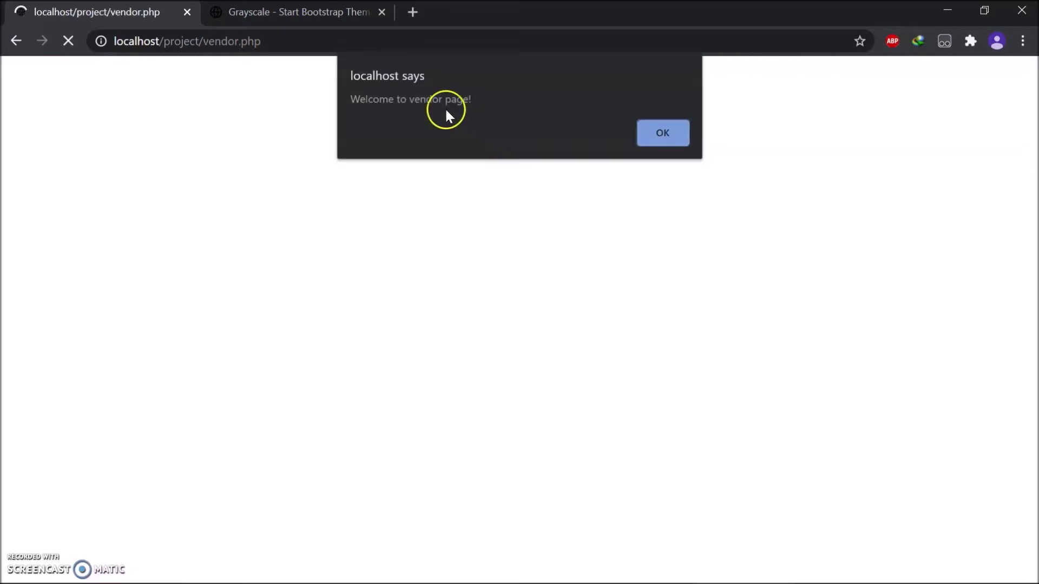
pyautogui.click(679, 135)
# Review the featured iPhone 11 Pro and Samsung Galaxy Z Flip listings, then open iPhone 11 Pro's update form.
pyautogui.scroll(-1, 495, 241)
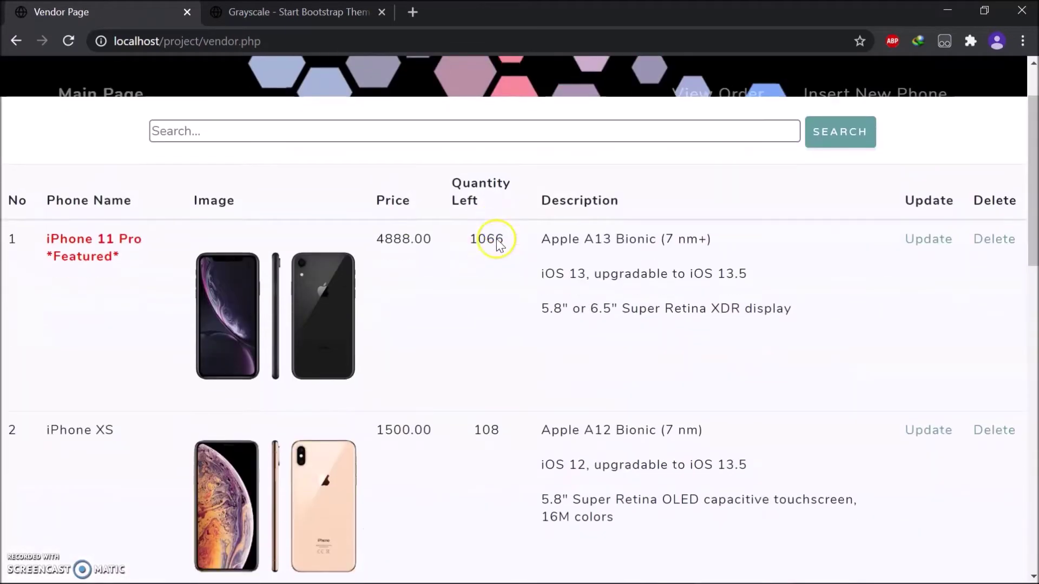
pyautogui.moveTo(119, 257); pyautogui.dragTo(49, 245)
pyautogui.click(82, 261)
pyautogui.scroll(-9, 87, 265)
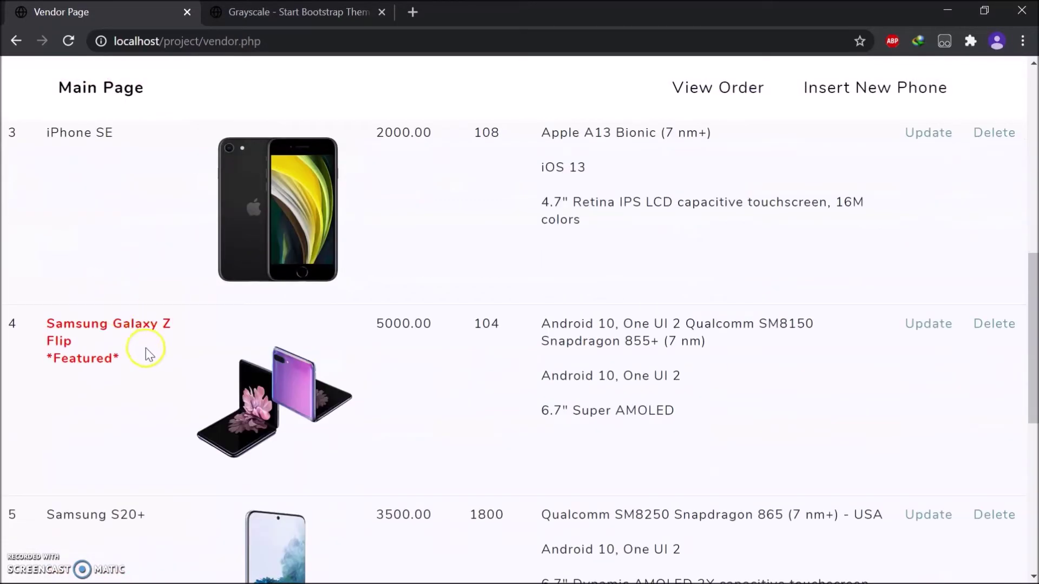
pyautogui.moveTo(145, 349); pyautogui.dragTo(49, 323)
pyautogui.click(104, 297)
pyautogui.scroll(10, 106, 297)
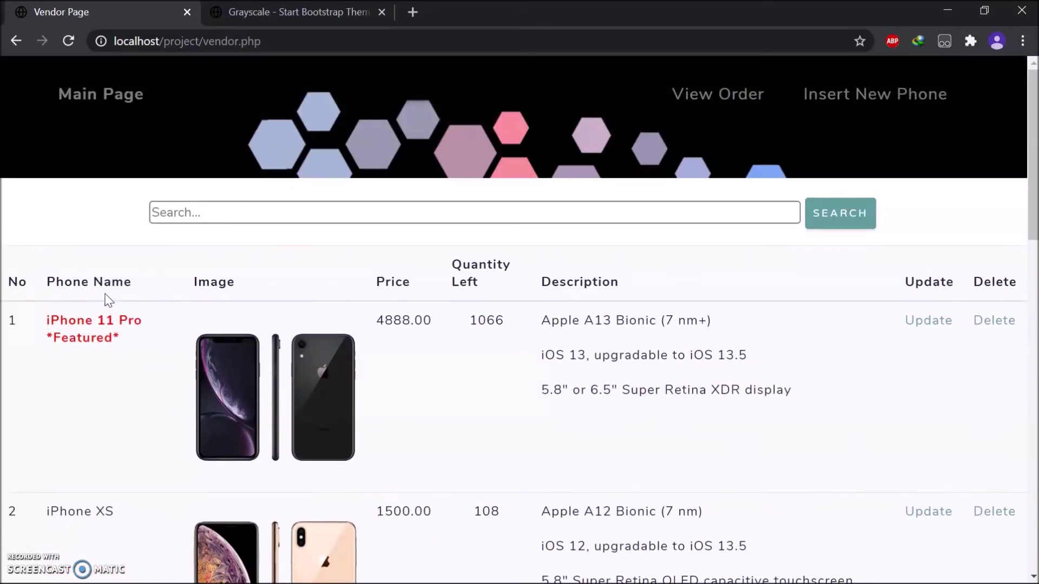
pyautogui.scroll(-2, 703, 243)
pyautogui.click(914, 246)
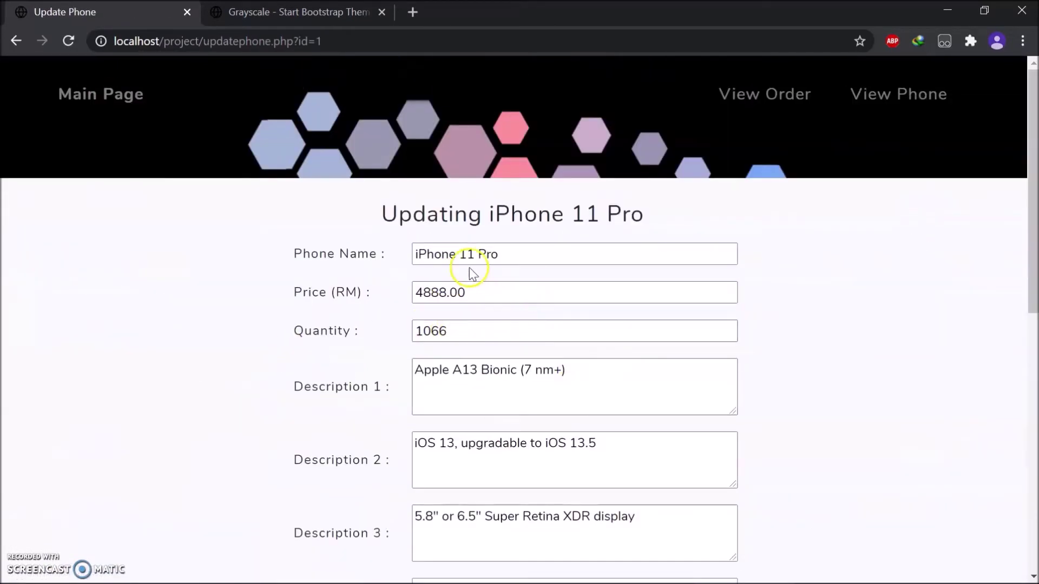
# Change iPhone 11 Pro's quantity from 1066 to 2000 and Featured to 0, then save.
pyautogui.scroll(-6, 492, 379)
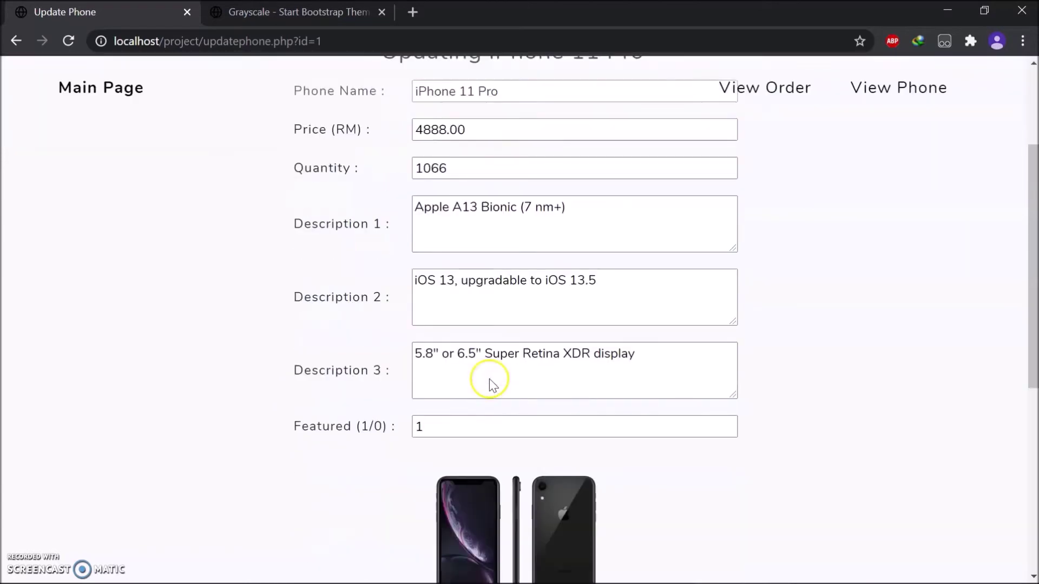
pyautogui.scroll(6, 465, 395)
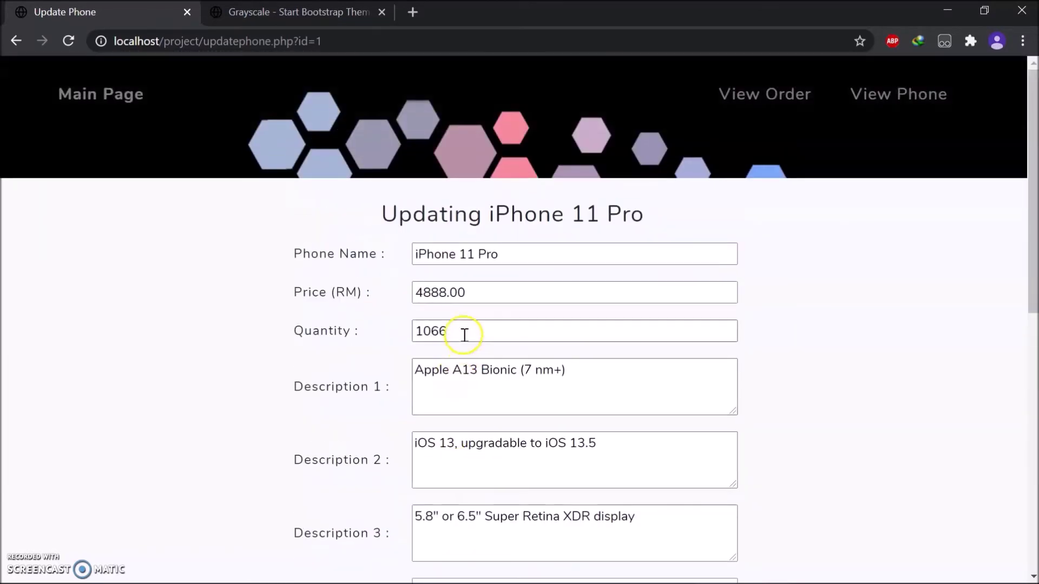
pyautogui.moveTo(464, 335); pyautogui.dragTo(378, 333)
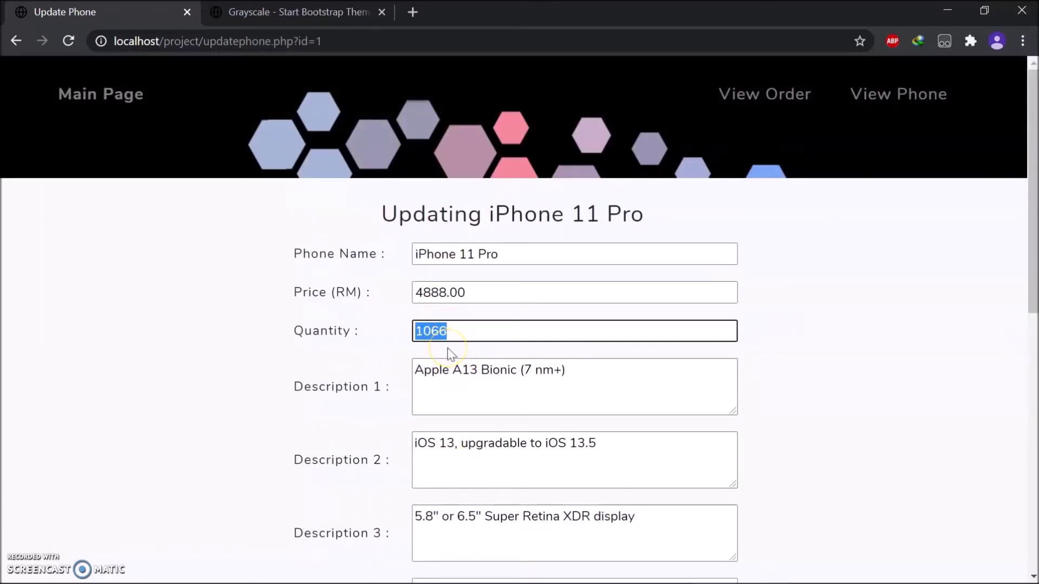
pyautogui.write('2000')
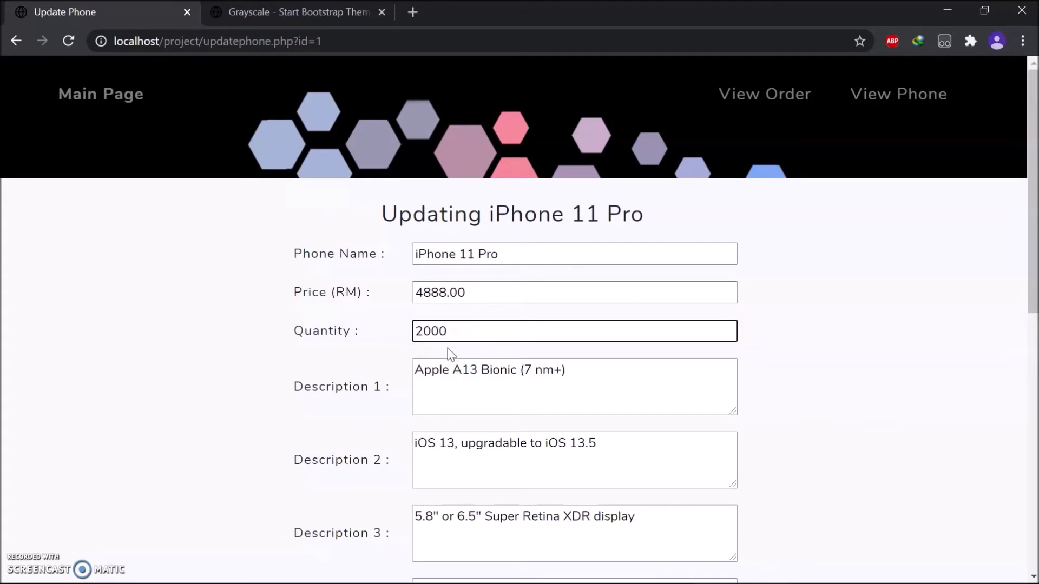
pyautogui.scroll(-5, 447, 352)
pyautogui.click(369, 361)
pyautogui.write('0')
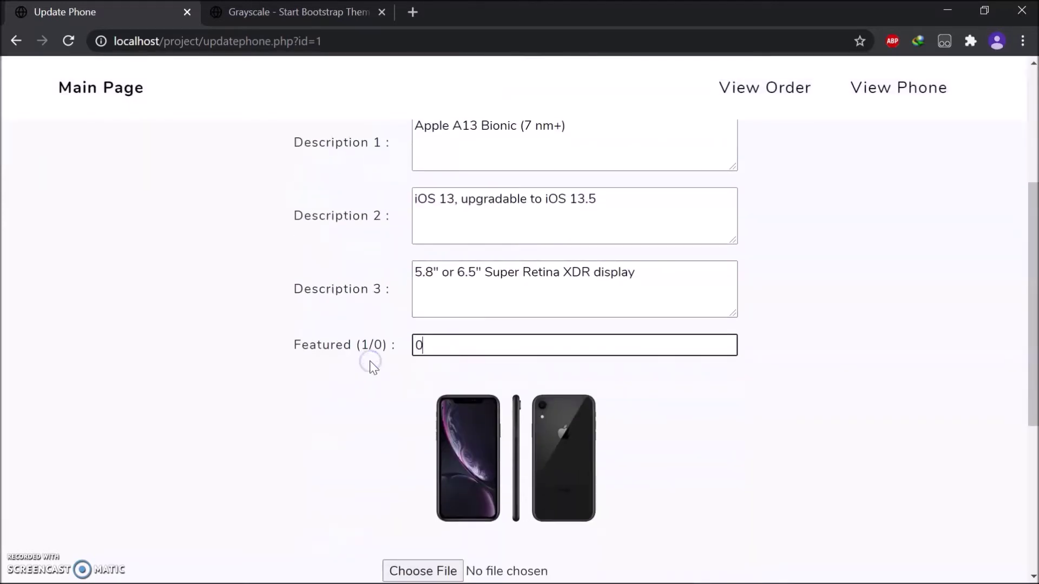
pyautogui.scroll(-2, 369, 361)
pyautogui.click(515, 549)
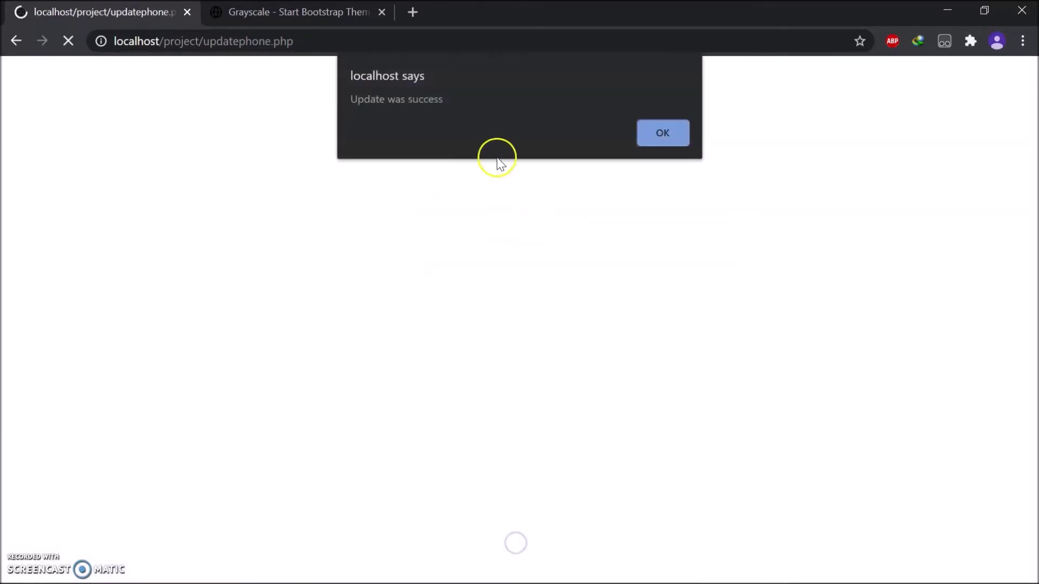
pyautogui.click(657, 139)
# Open the Main Page in a new tab to see Samsung Galaxy Z Flip featured, then start Insert New Phone.
pyautogui.rightClick(74, 90)
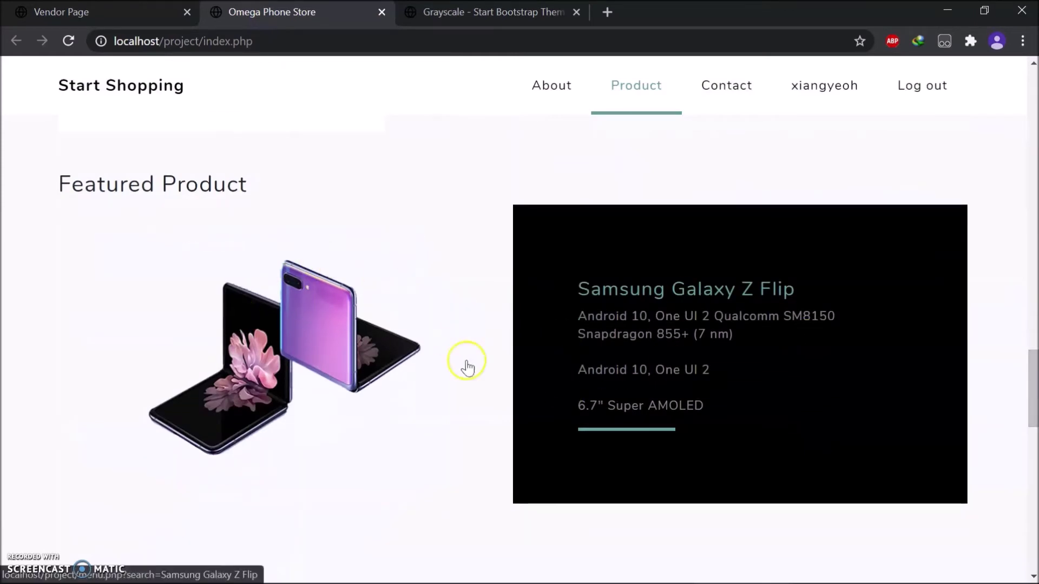
pyautogui.click(43, 15)
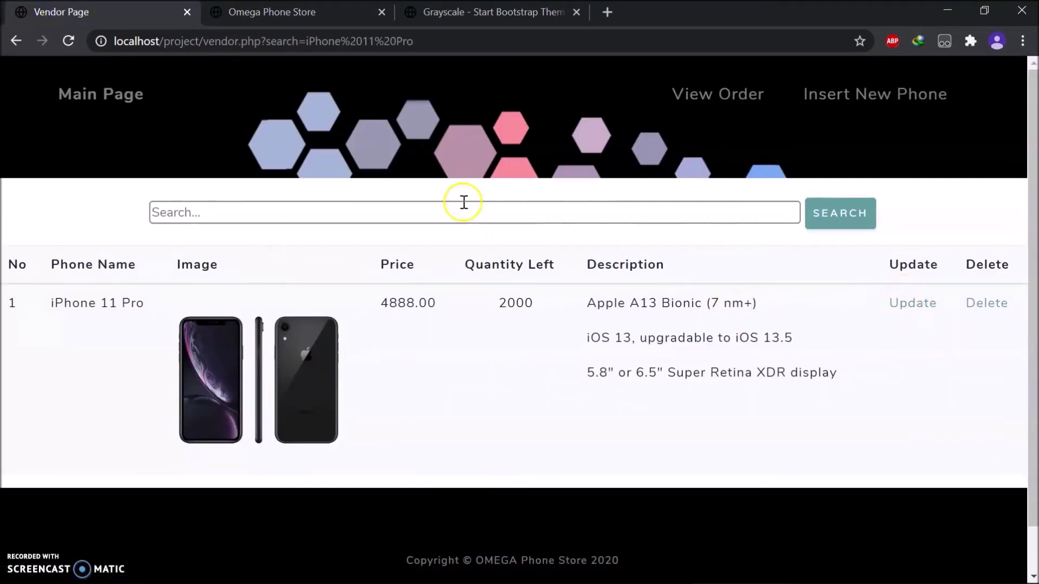
pyautogui.click(876, 103)
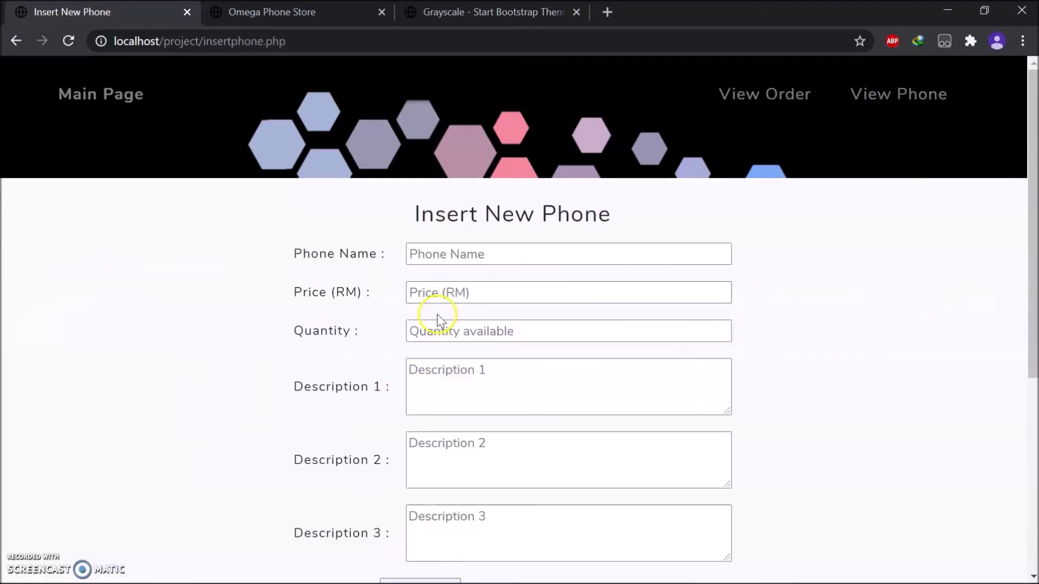
# Enter phone name iphone 12, price 4888.00 and quantity 100.
pyautogui.click(455, 263)
pyautogui.write('i')
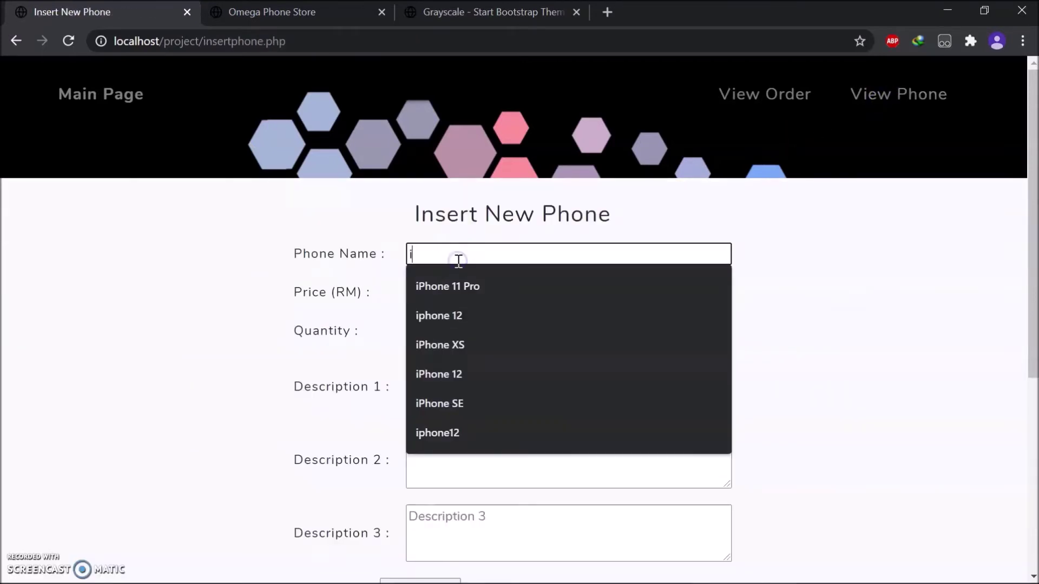
pyautogui.click(487, 314)
pyautogui.click(460, 293)
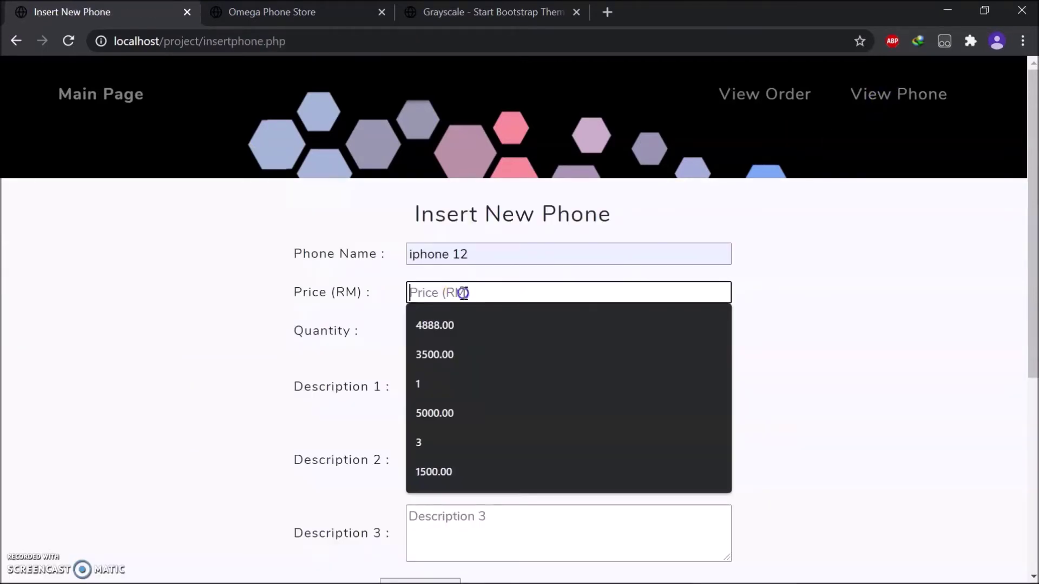
pyautogui.click(451, 323)
pyautogui.click(450, 331)
pyautogui.write('1')
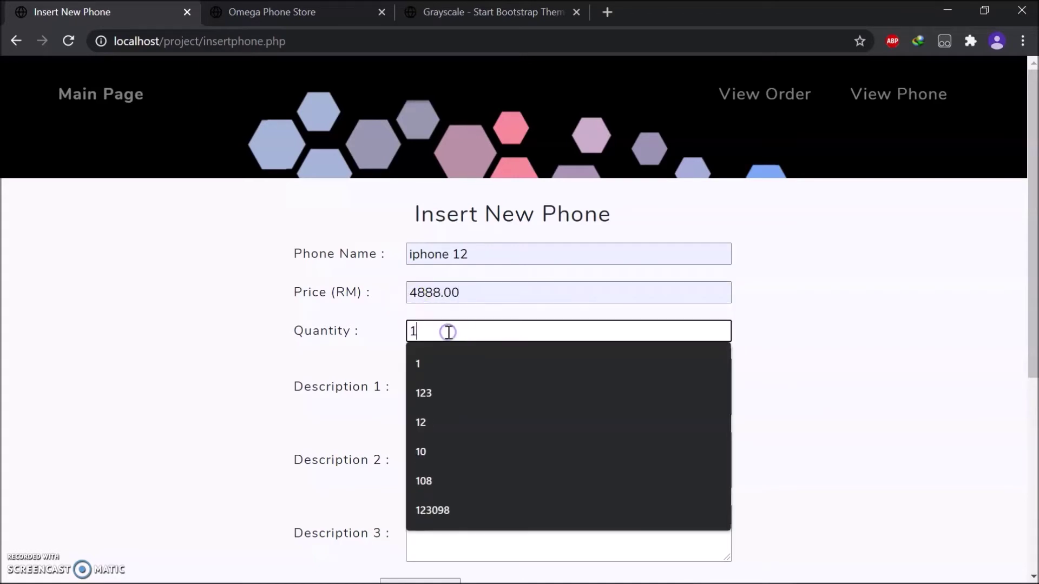
pyautogui.write('00')
# Fill descriptions a, b and c, attach iphone 12.jpg, and insert the phone.
pyautogui.click(429, 395)
pyautogui.write('a')
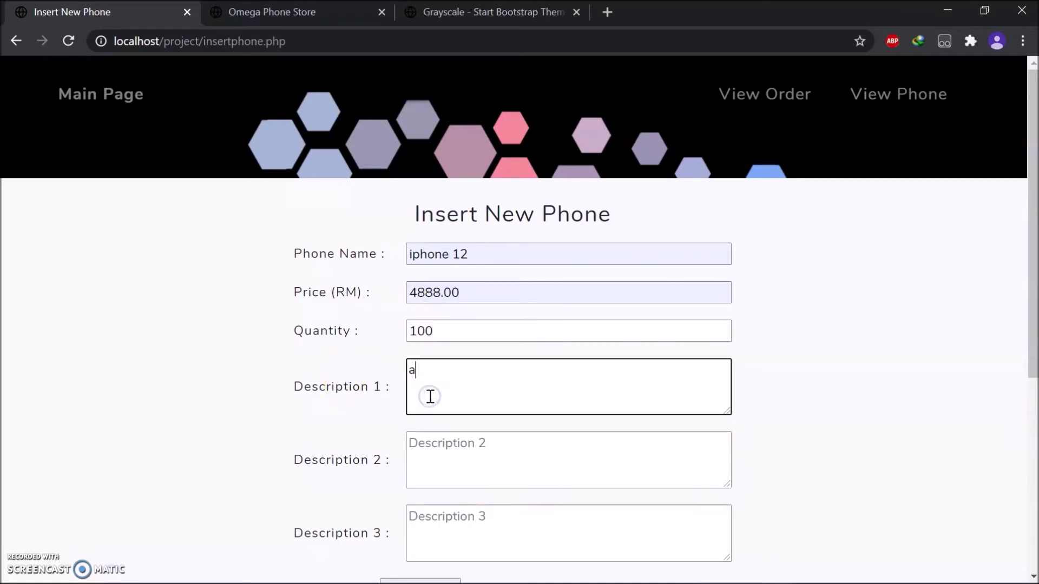
pyautogui.scroll(-3, 432, 390)
pyautogui.click(459, 303)
pyautogui.write('b')
pyautogui.click(443, 377)
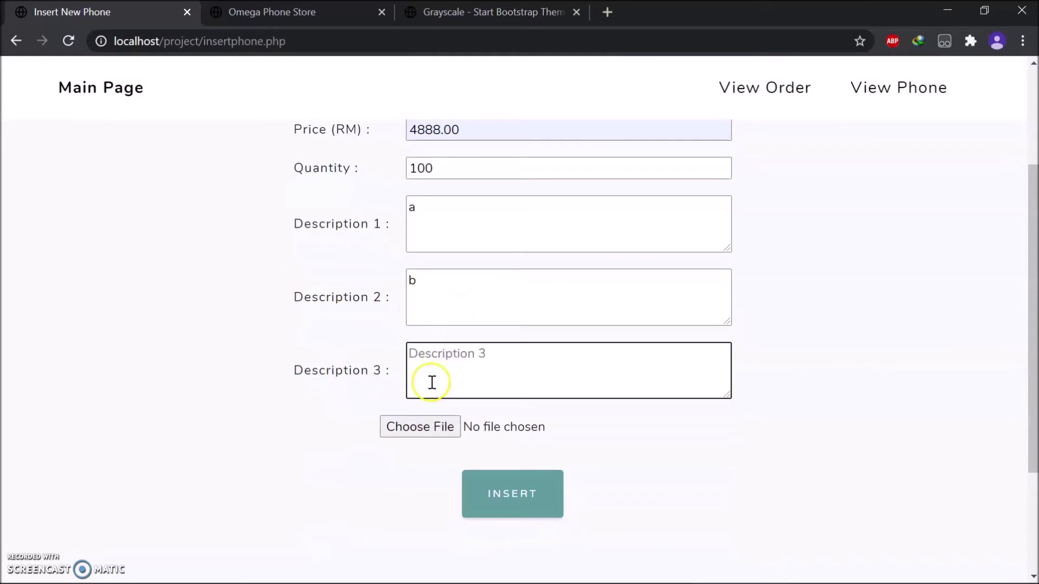
pyautogui.write('c')
pyautogui.click(420, 427)
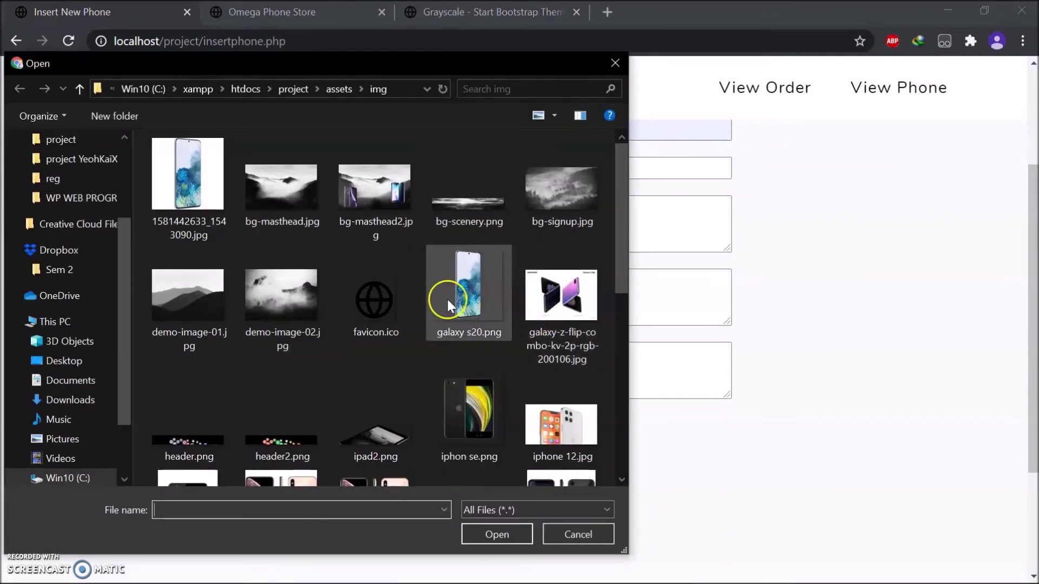
pyautogui.doubleClick(562, 383)
pyautogui.click(463, 475)
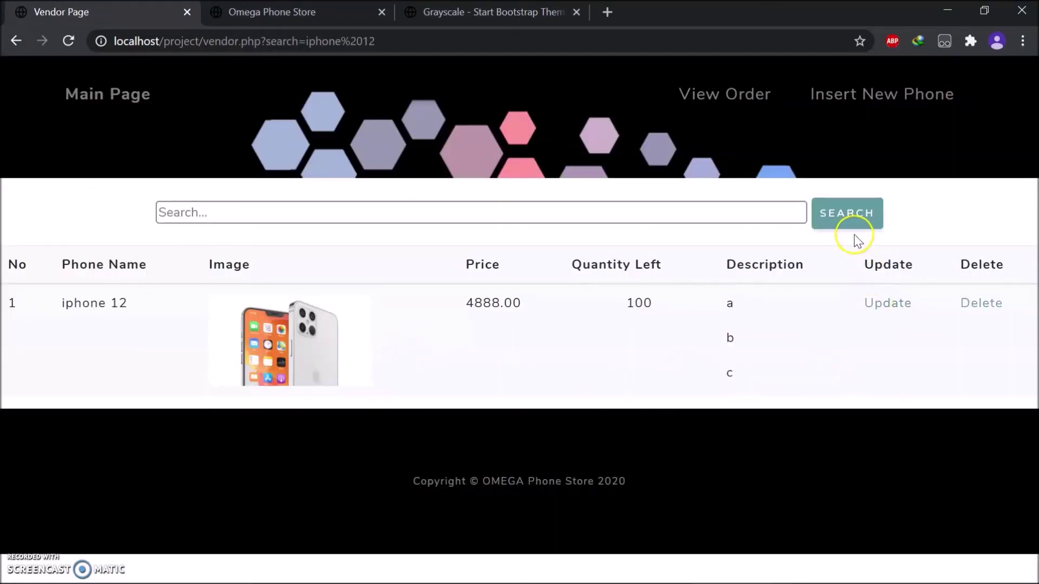
# List all phones, delete the iphone 12 entry and confirm the deletion.
pyautogui.click(852, 223)
pyautogui.moveTo(1027, 185); pyautogui.dragTo(1028, 485)
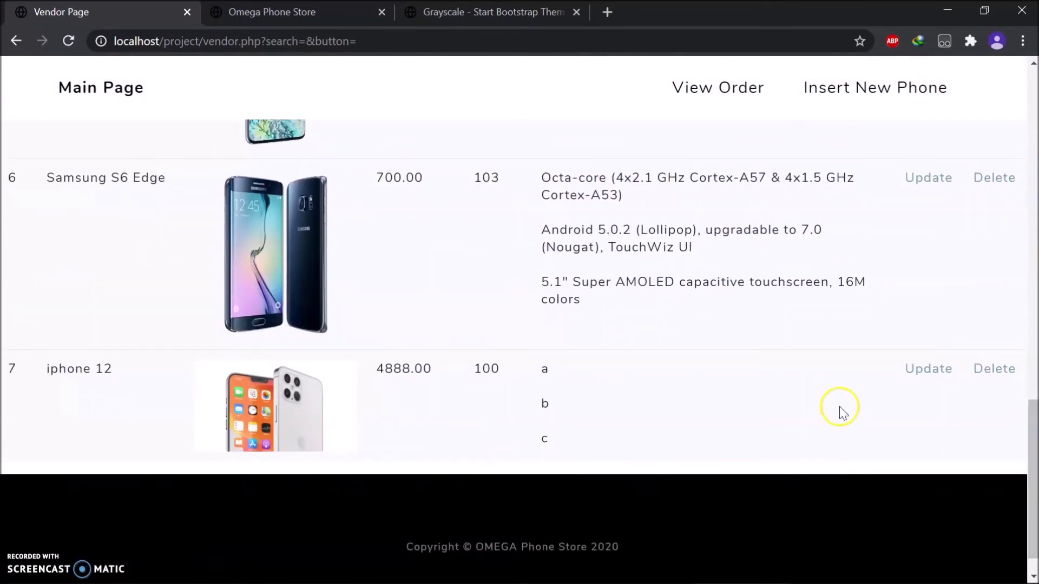
pyautogui.click(990, 370)
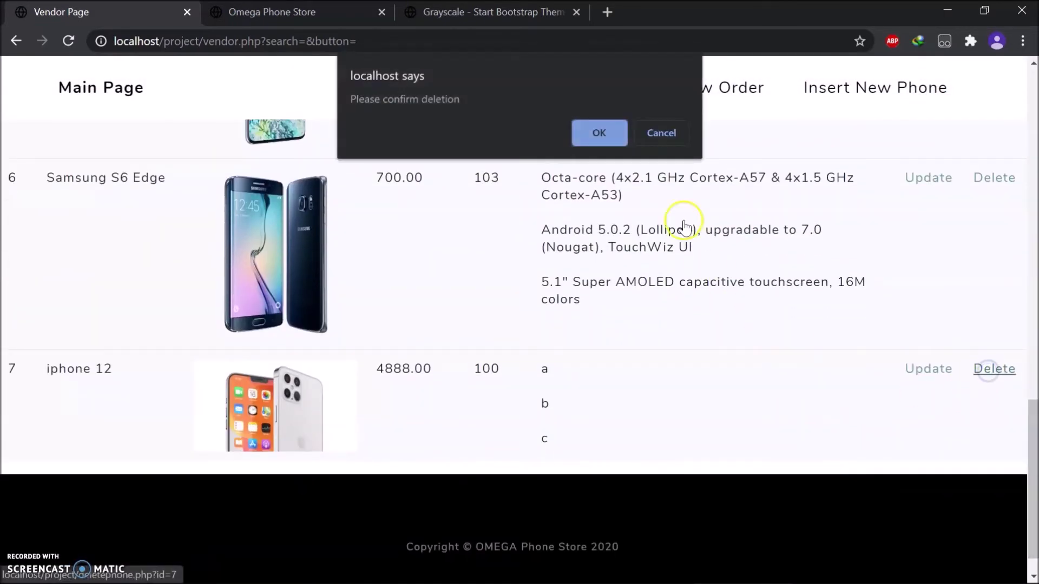
pyautogui.click(594, 134)
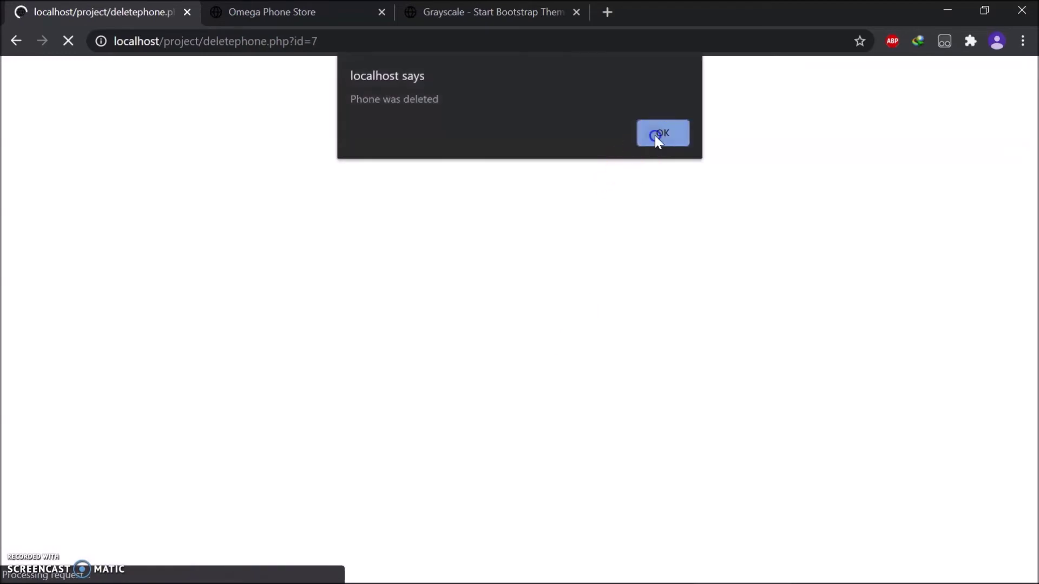
pyautogui.click(656, 137)
pyautogui.moveTo(1030, 146); pyautogui.dragTo(1035, 299)
# Glance at Navicat Premium, then return to the phone store browser and scroll the vendor page.
pyautogui.hotkey('alt', 'Tab')
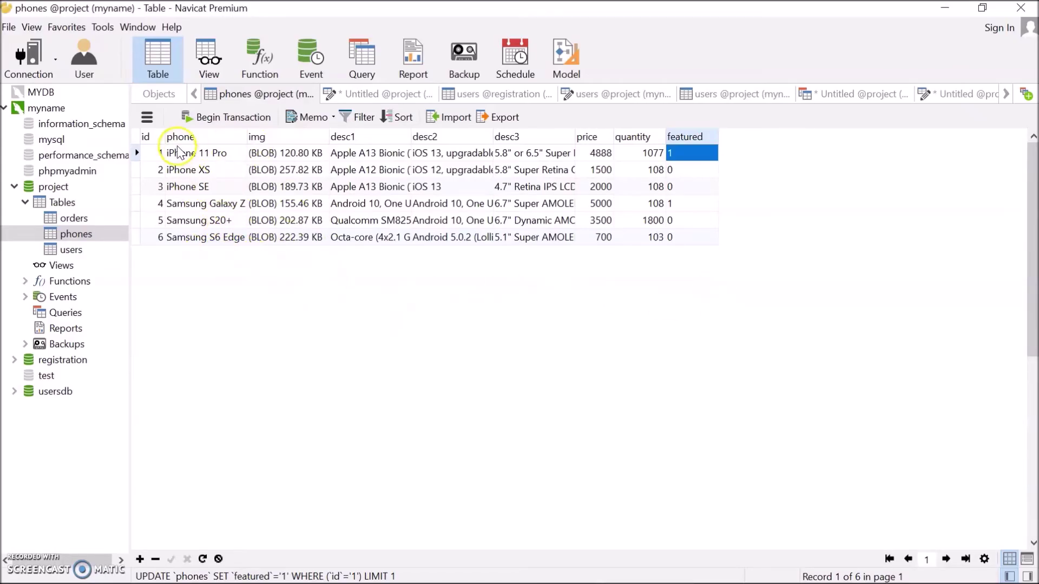
pyautogui.hotkey('alt', 'Tab')
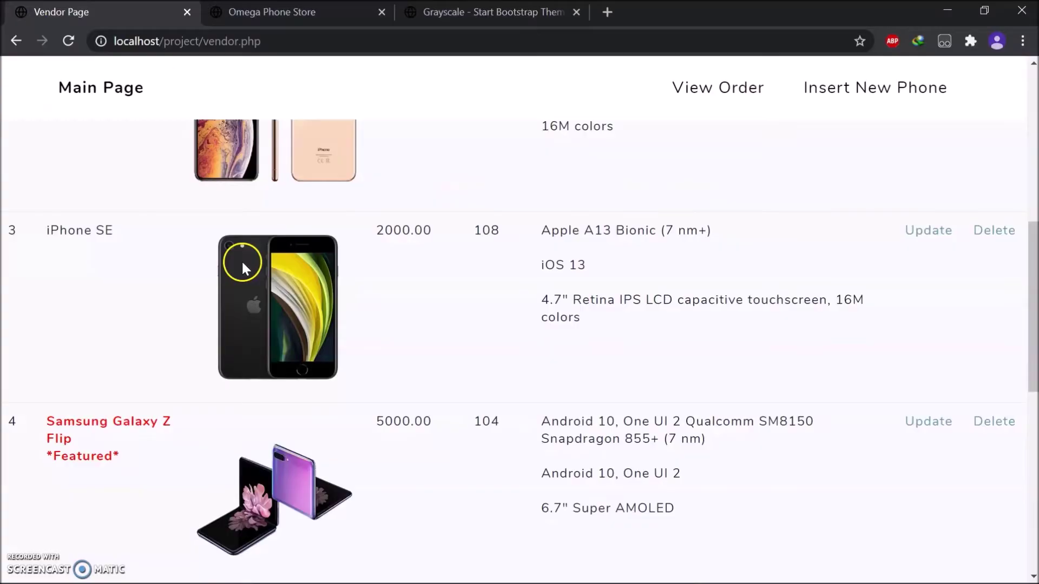
pyautogui.moveTo(1033, 302); pyautogui.dragTo(1035, 132)
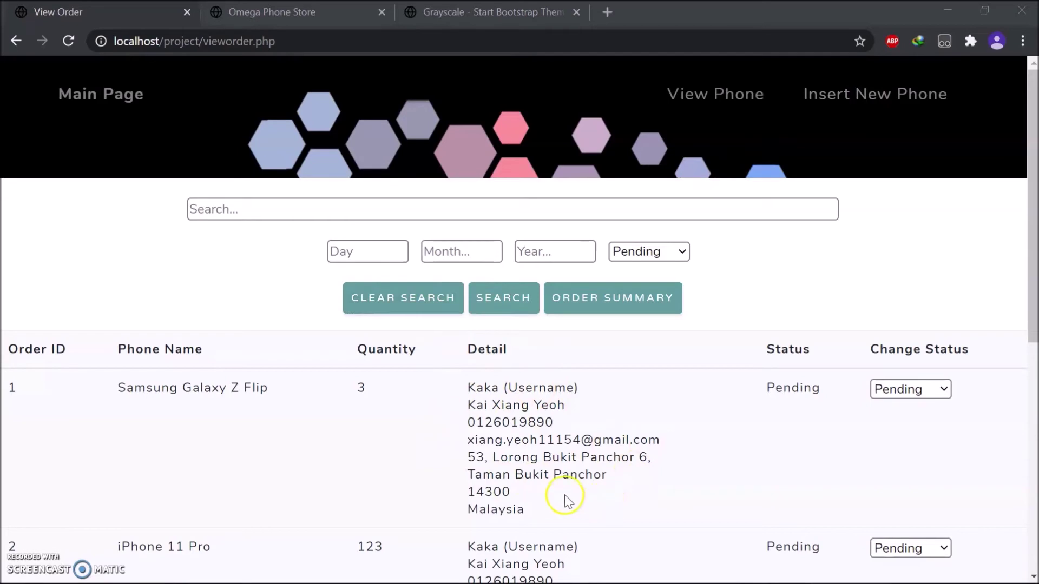
pyautogui.scroll(-5, 565, 501)
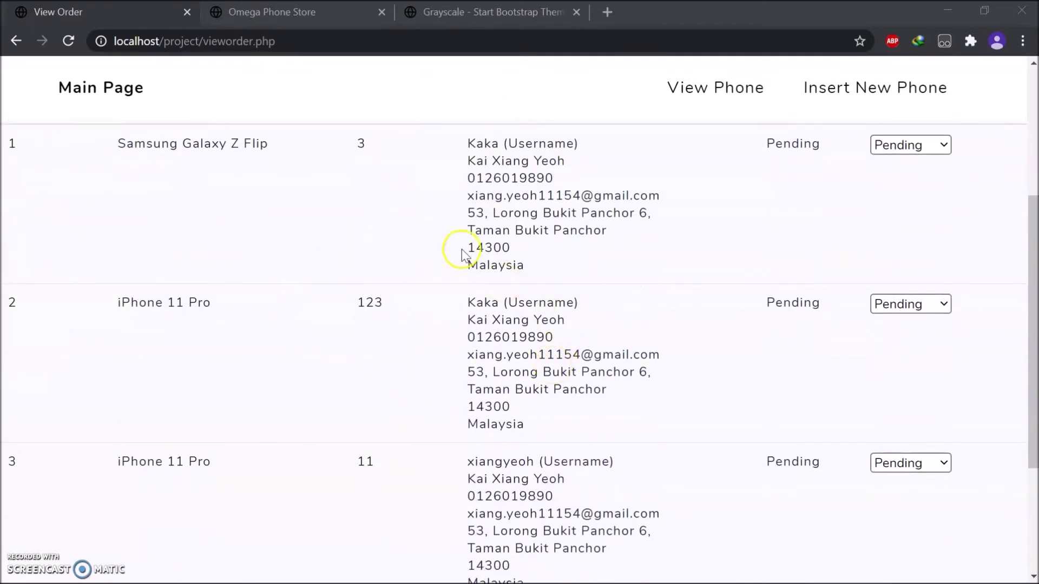
pyautogui.hotkey('alt', 'Tab')
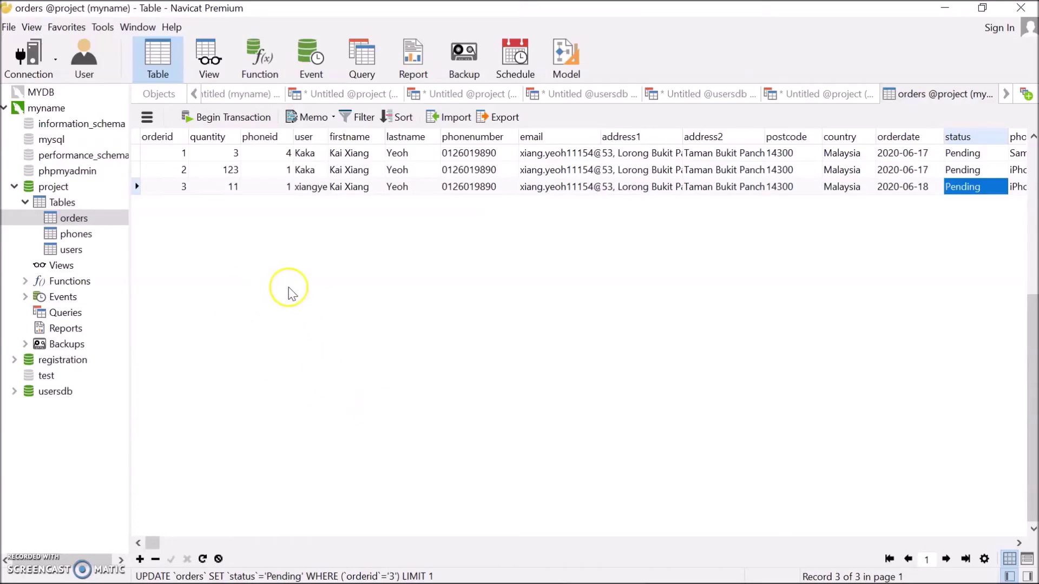
pyautogui.click(203, 559)
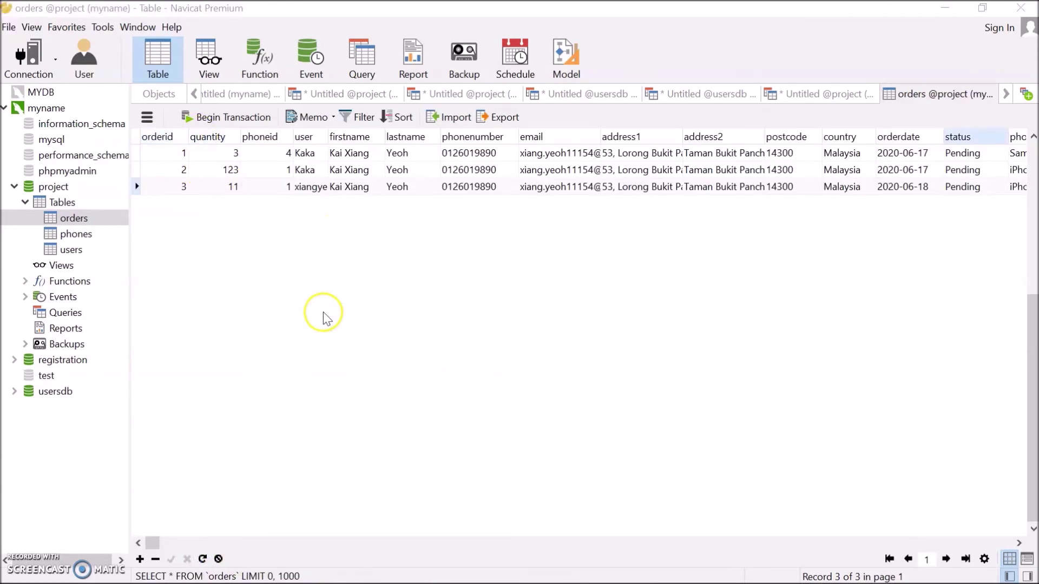
pyautogui.hotkey('alt', 'Tab')
pyautogui.scroll(6, 413, 433)
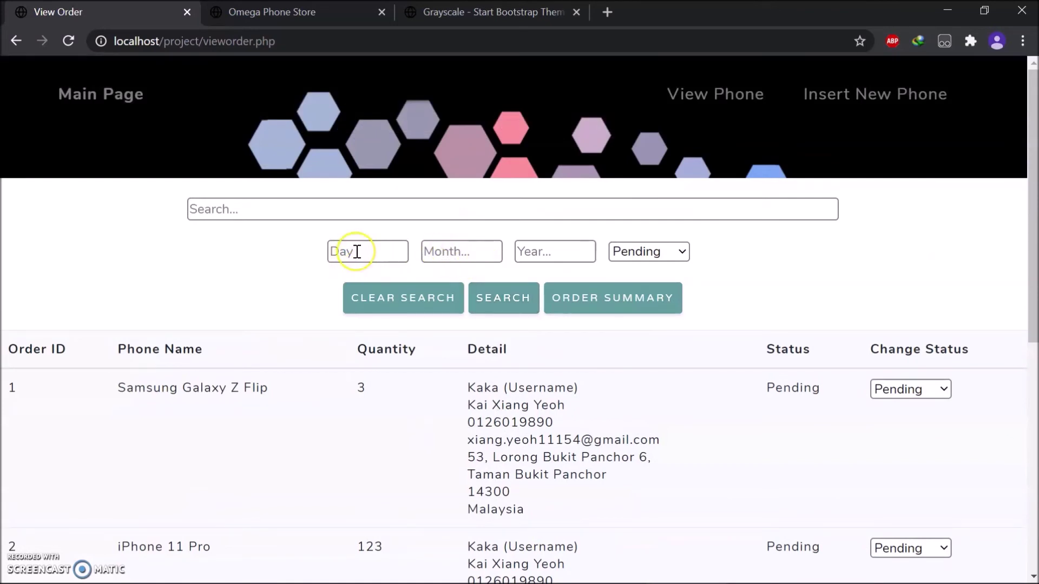
# Search the orders for date 18-06-2020 with the Pending status filter.
pyautogui.click(364, 251)
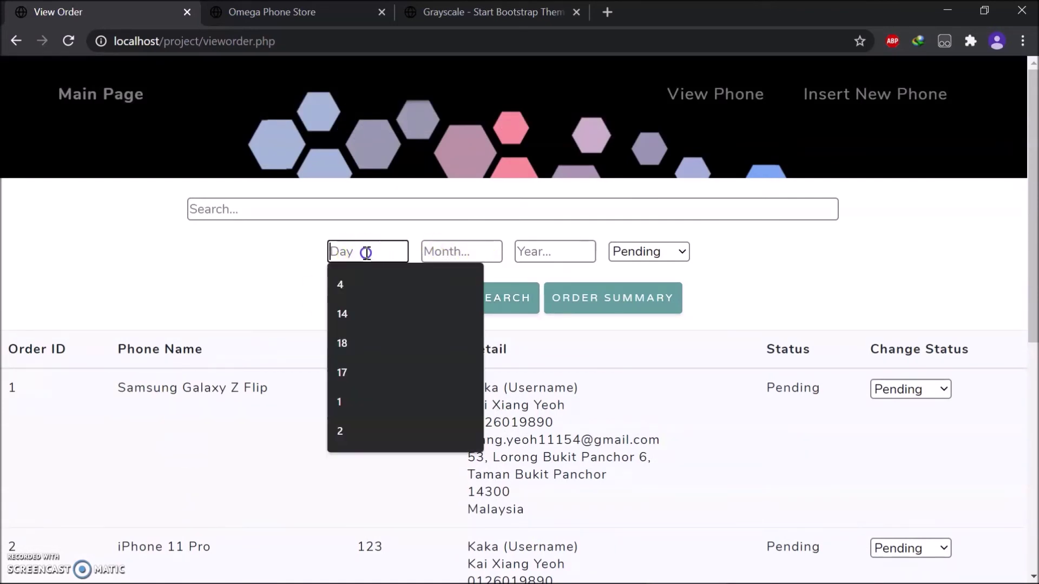
pyautogui.click(369, 341)
pyautogui.click(454, 245)
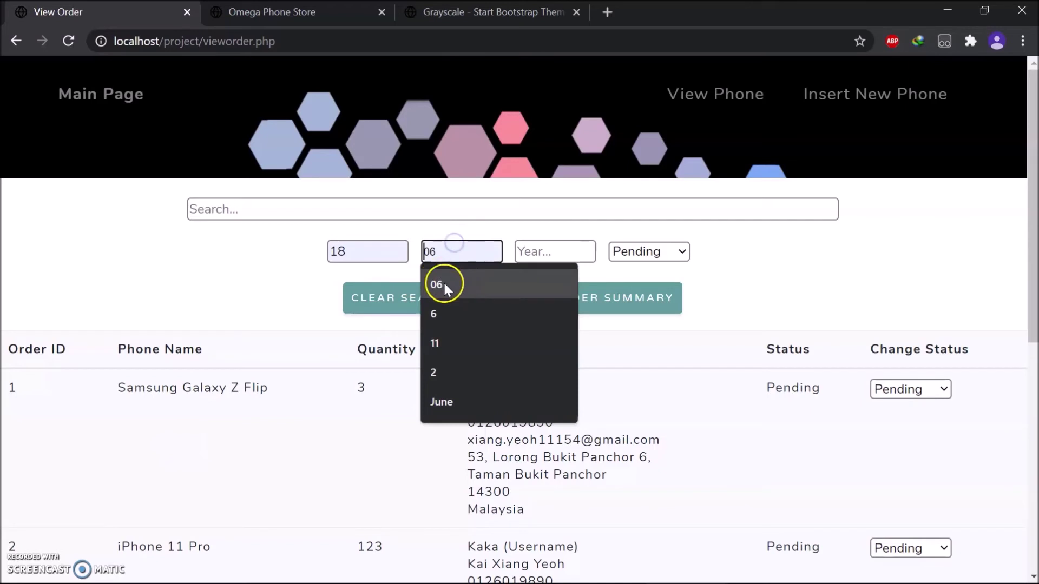
pyautogui.click(462, 284)
pyautogui.click(540, 256)
pyautogui.click(547, 282)
pyautogui.click(495, 301)
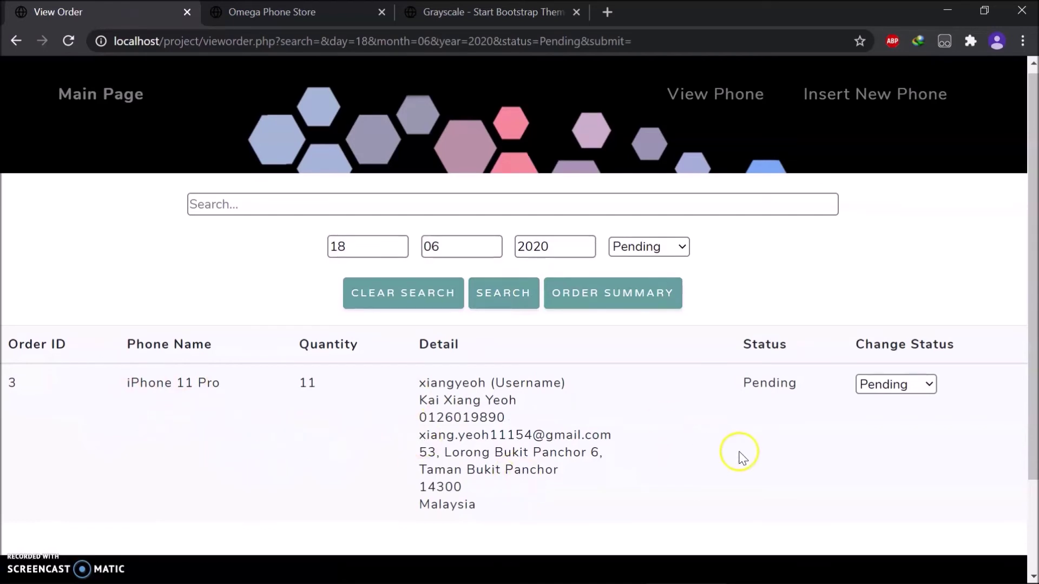
# Change order 3's status to Delivered.
pyautogui.scroll(-1, 750, 449)
pyautogui.scroll(1, 784, 406)
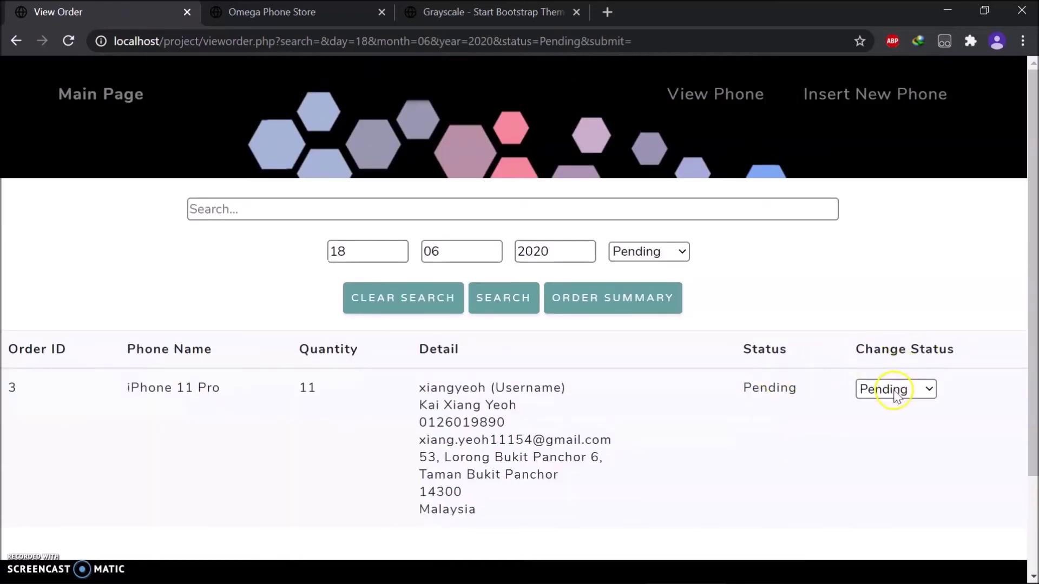
pyautogui.click(876, 393)
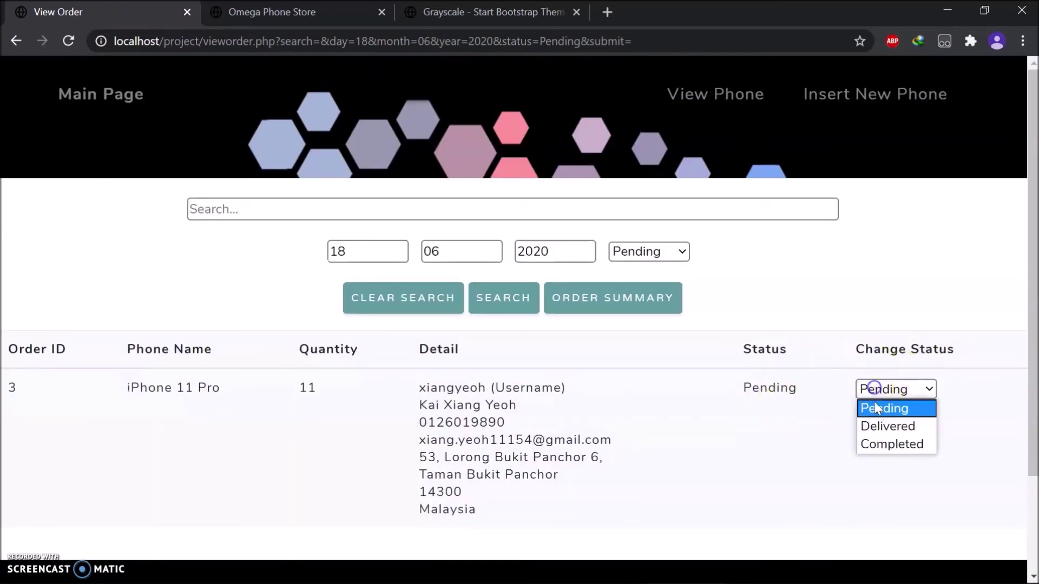
pyautogui.click(876, 427)
# Refresh Navicat's orders table to confirm order 3 is Delivered, then return to the store.
pyautogui.hotkey('alt', 'Tab')
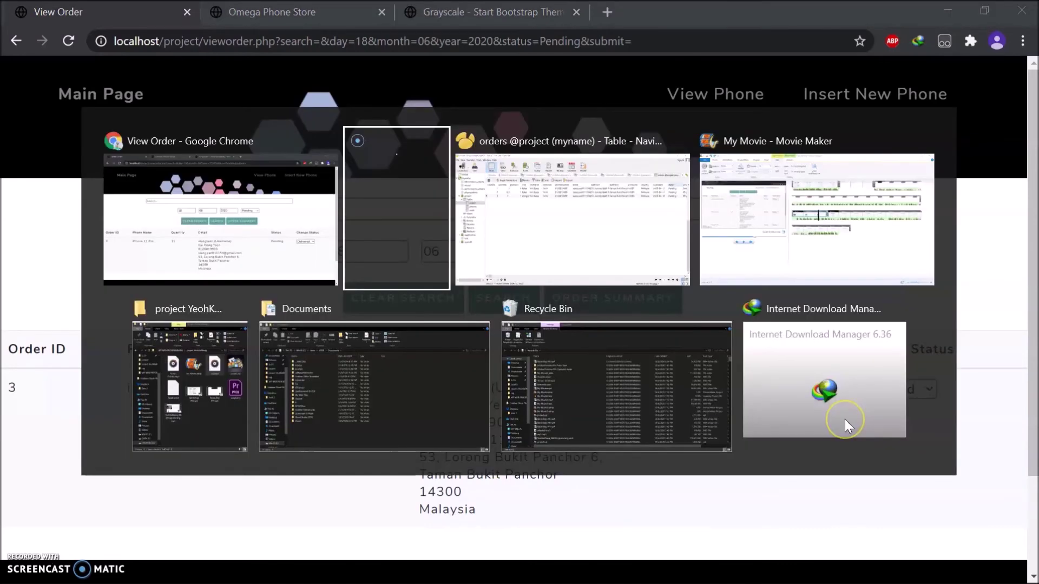
pyautogui.click(621, 234)
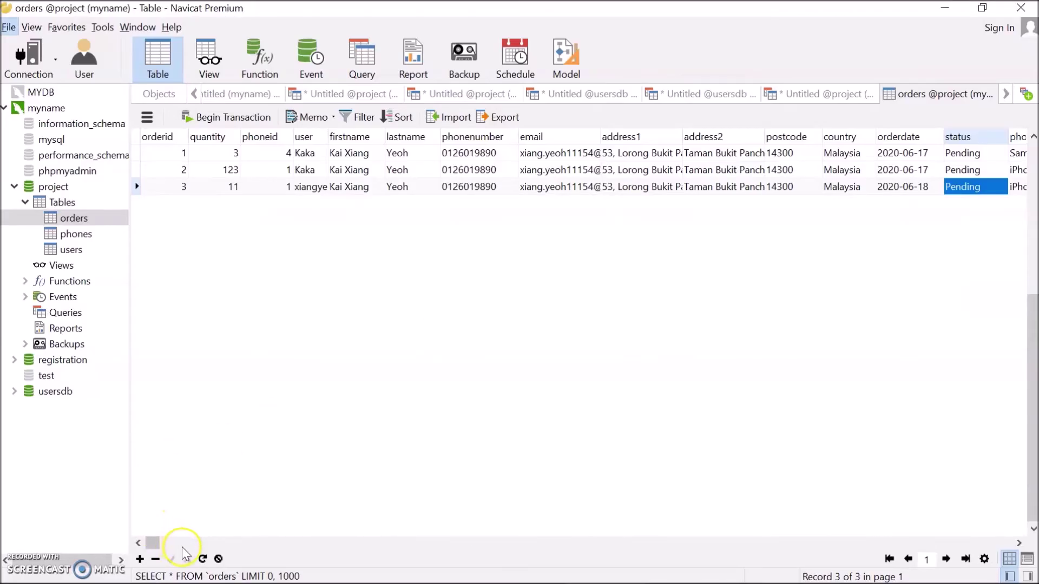
pyautogui.click(203, 559)
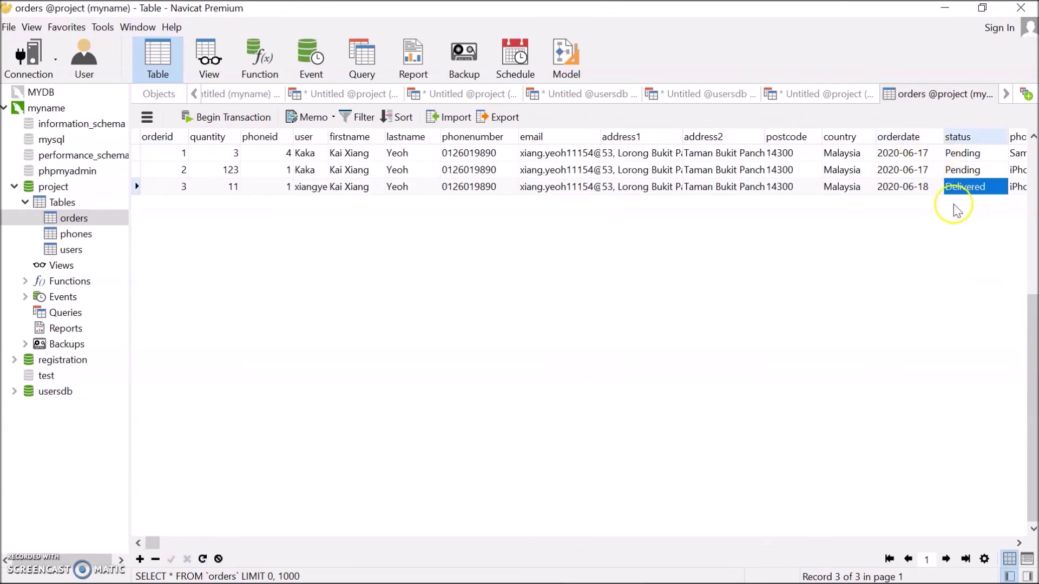
pyautogui.hotkey('alt', 'Tab')
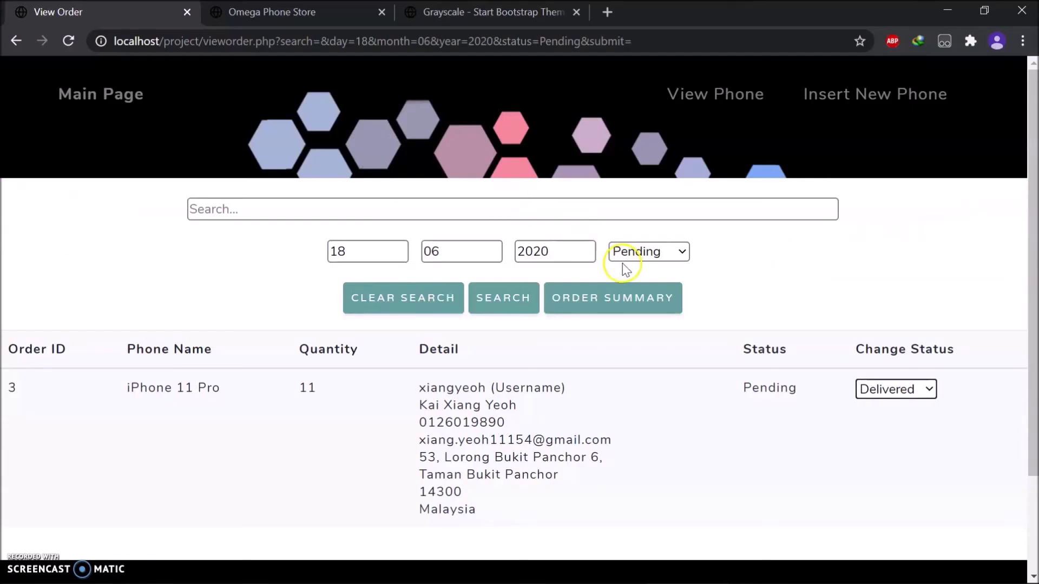
# Filter the 18-06-2020 orders by Delivered status.
pyautogui.click(509, 297)
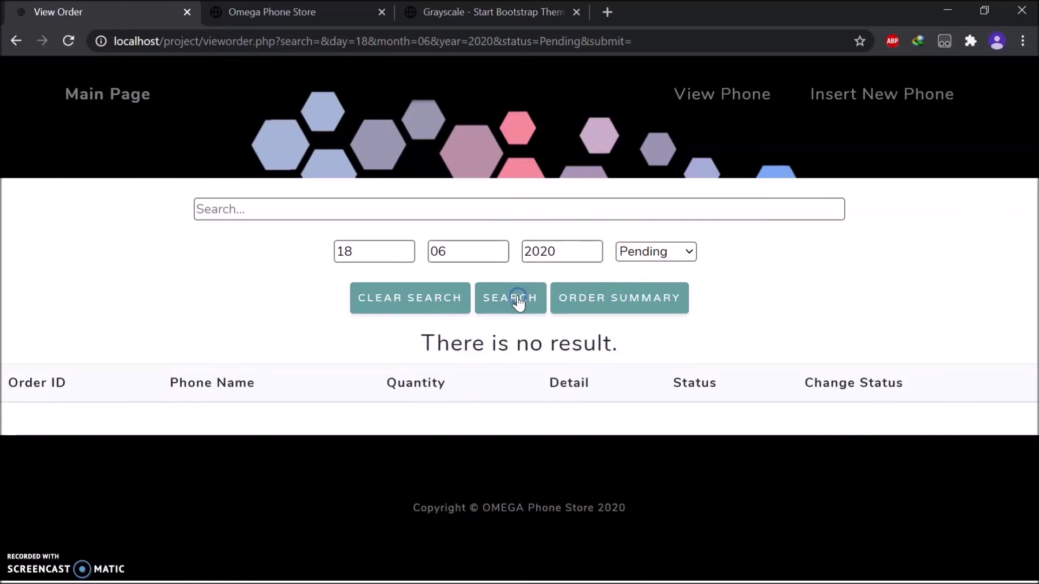
pyautogui.click(661, 252)
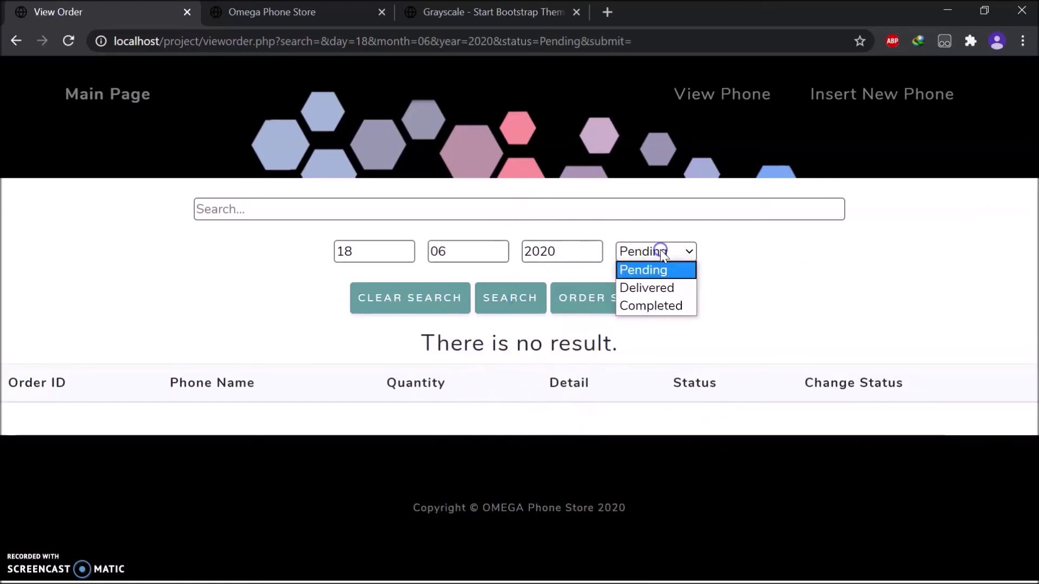
pyautogui.click(661, 290)
pyautogui.click(516, 299)
# Change order 3's status to Completed and rerun the search.
pyautogui.scroll(-2, 283, 331)
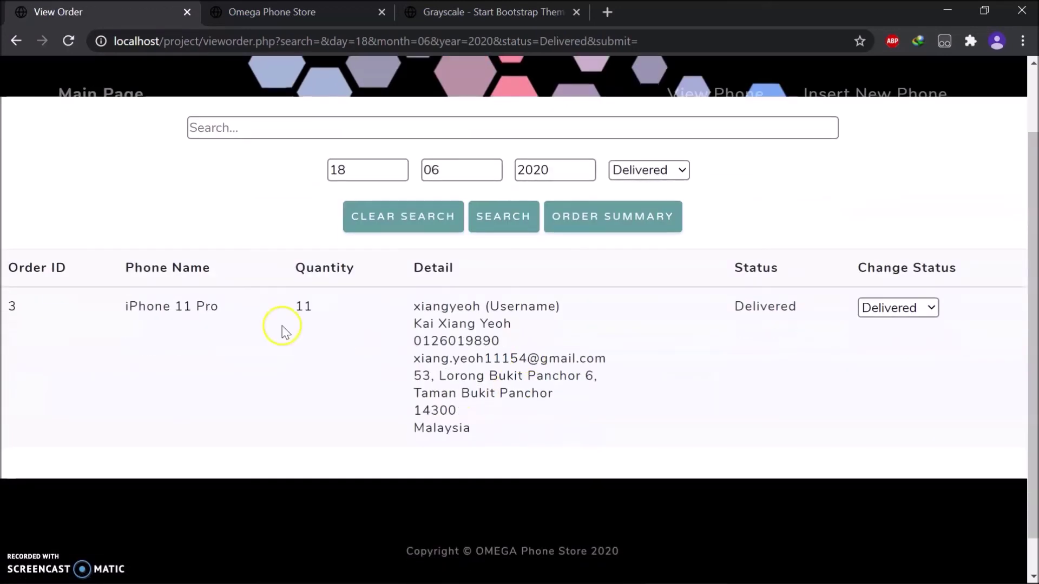
pyautogui.click(911, 306)
pyautogui.click(894, 361)
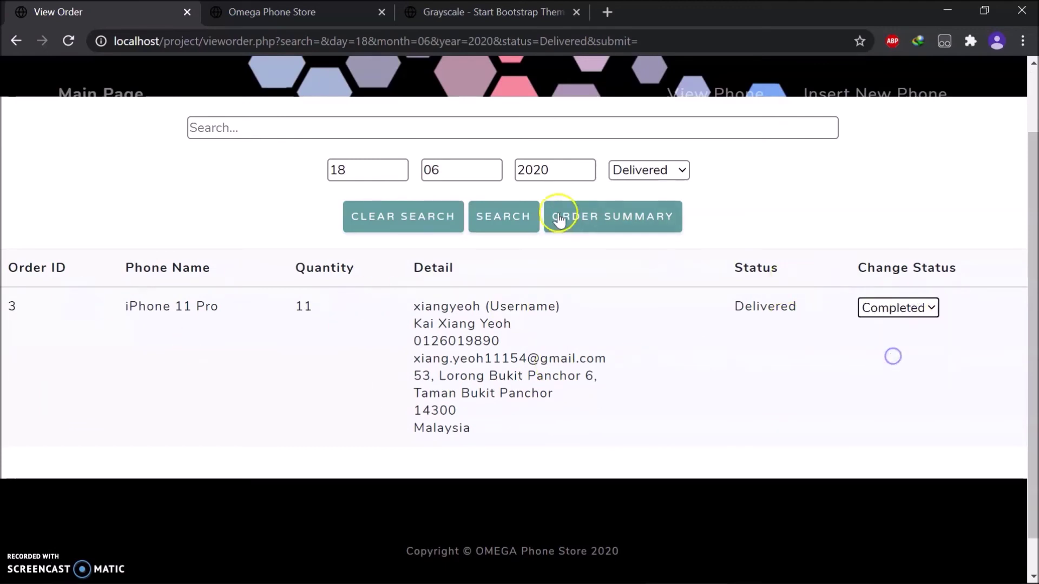
pyautogui.click(513, 226)
# Filter the 18-06-2020 orders by Completed status.
pyautogui.click(649, 258)
pyautogui.click(650, 304)
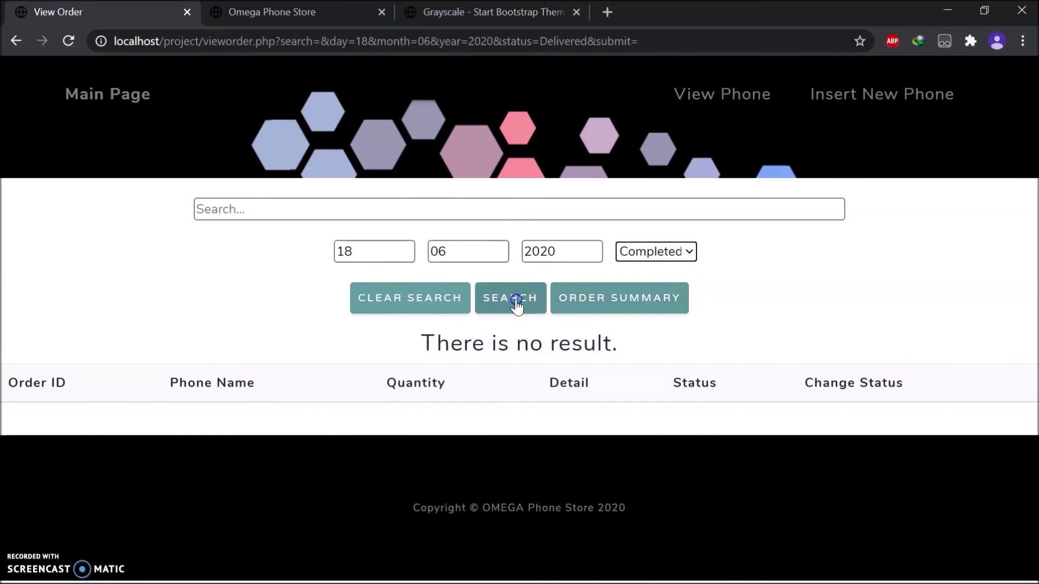
pyautogui.click(517, 303)
pyautogui.scroll(-2, 433, 385)
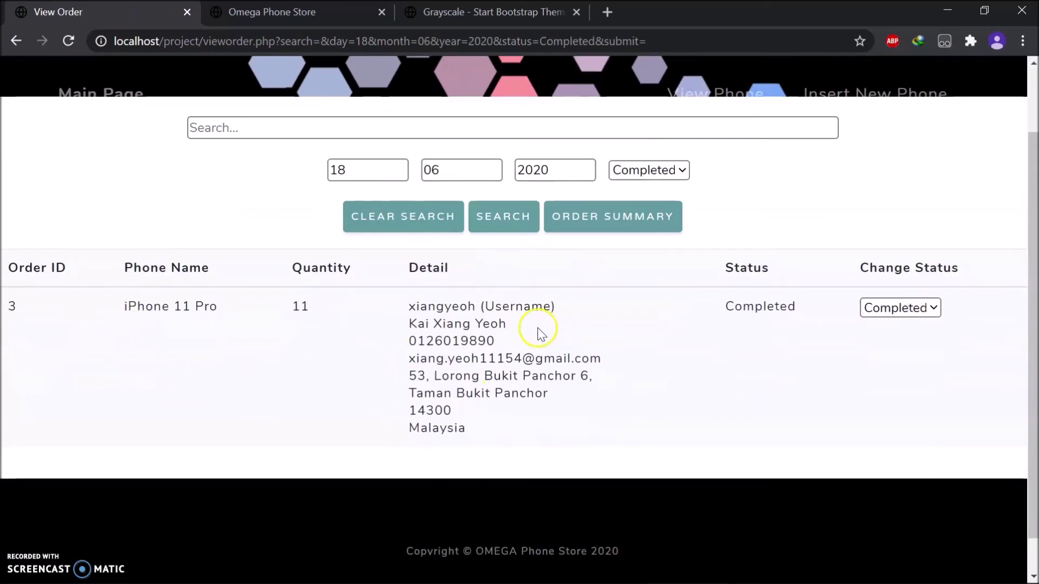
pyautogui.scroll(2, 651, 398)
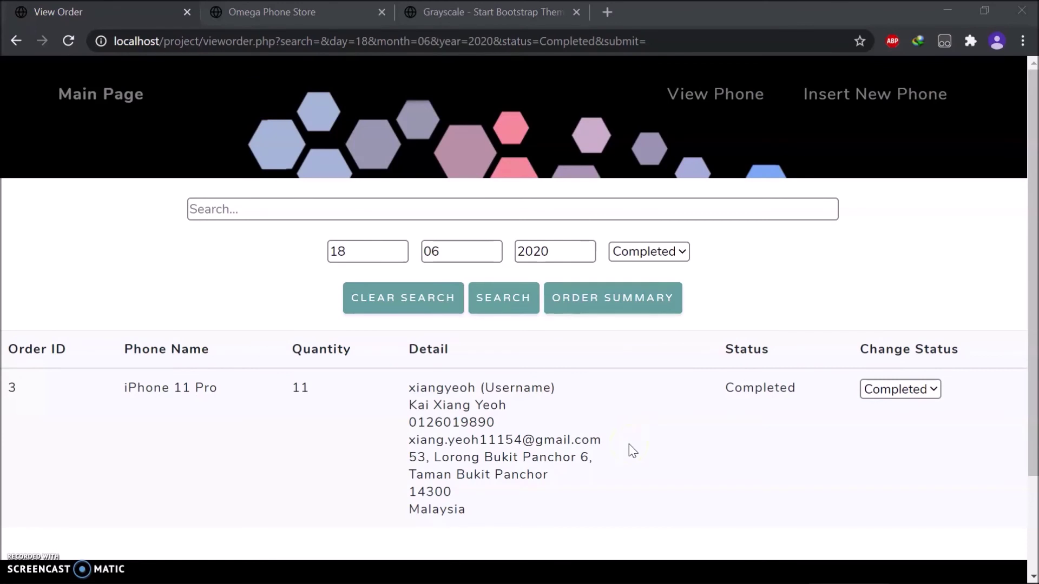
pyautogui.click(636, 286)
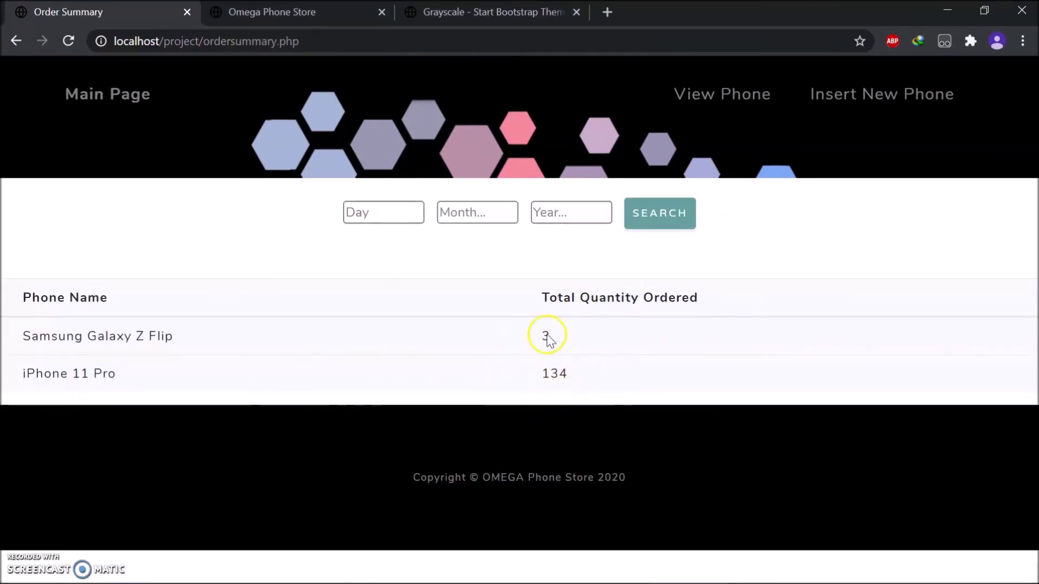
# Check the orders table in Navicat, then return to the Order Summary page.
pyautogui.hotkey('alt', 'Tab')
pyautogui.press('Tab')
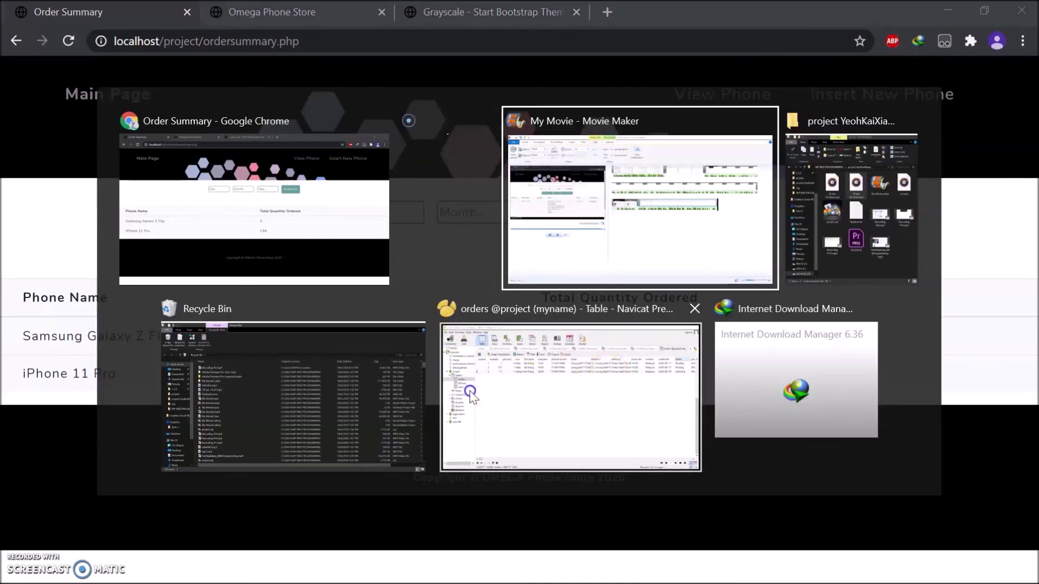
pyautogui.click(609, 369)
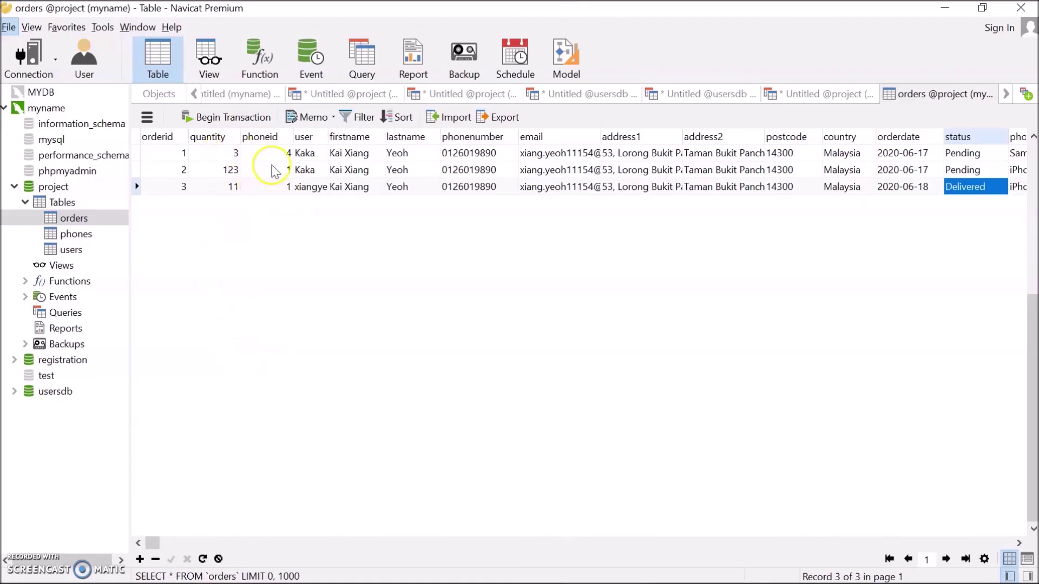
pyautogui.hotkey('alt', 'Tab')
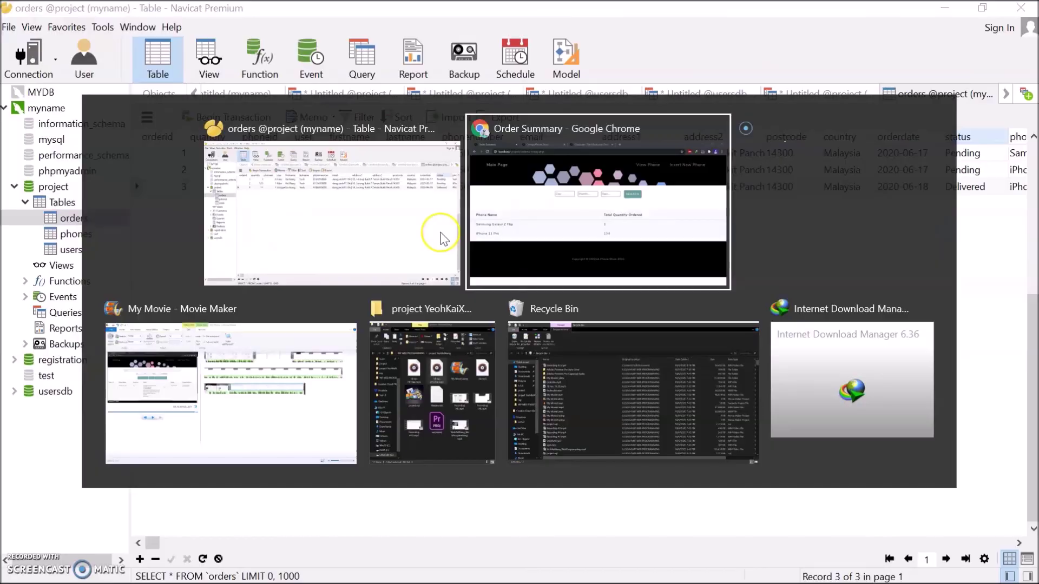
# Show the order summary for day 18, month 06, year 2020.
pyautogui.click(399, 211)
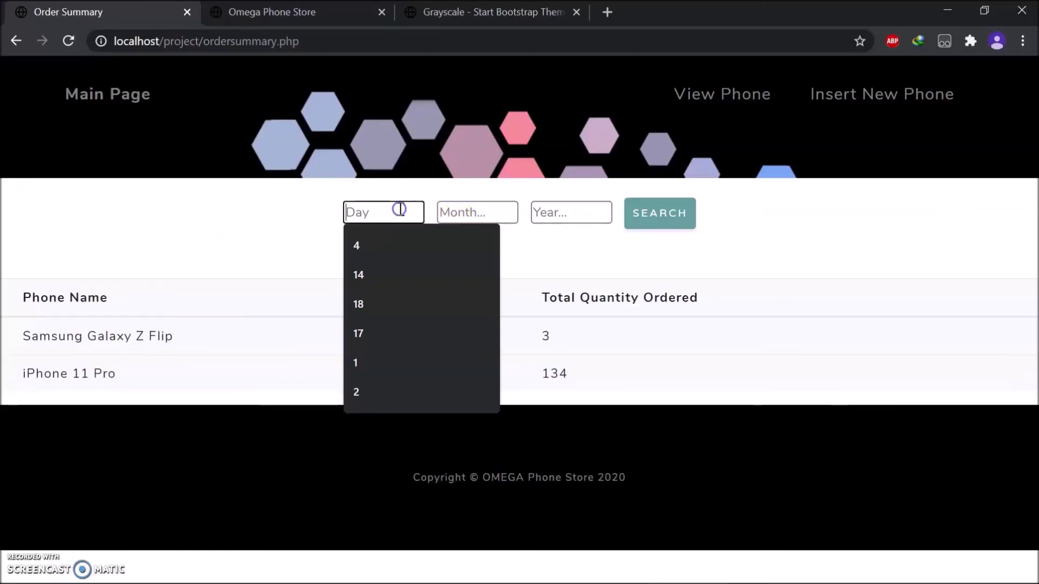
pyautogui.click(391, 292)
pyautogui.click(462, 214)
pyautogui.click(473, 245)
pyautogui.click(546, 216)
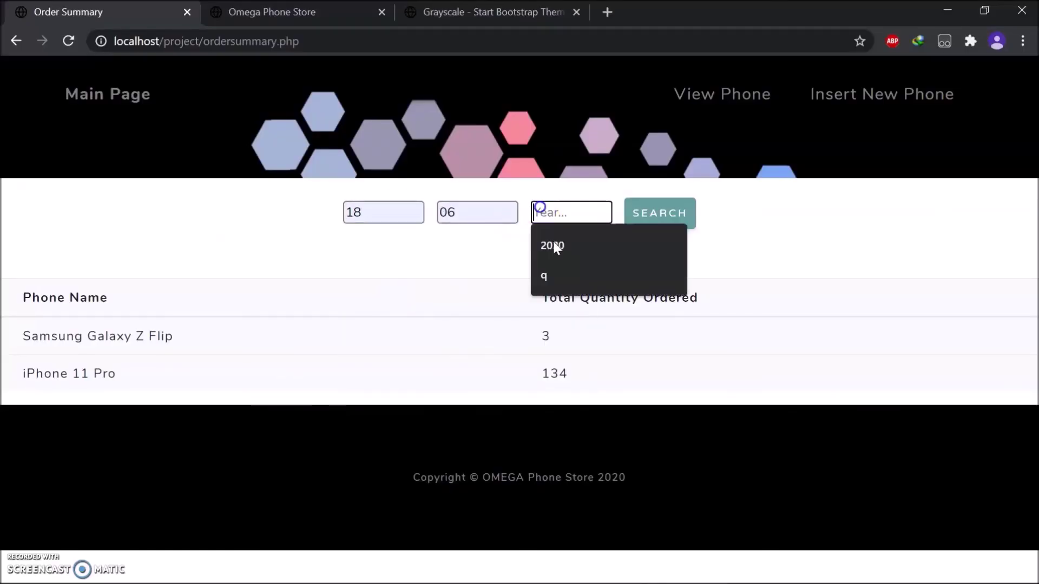
pyautogui.click(554, 242)
pyautogui.click(637, 218)
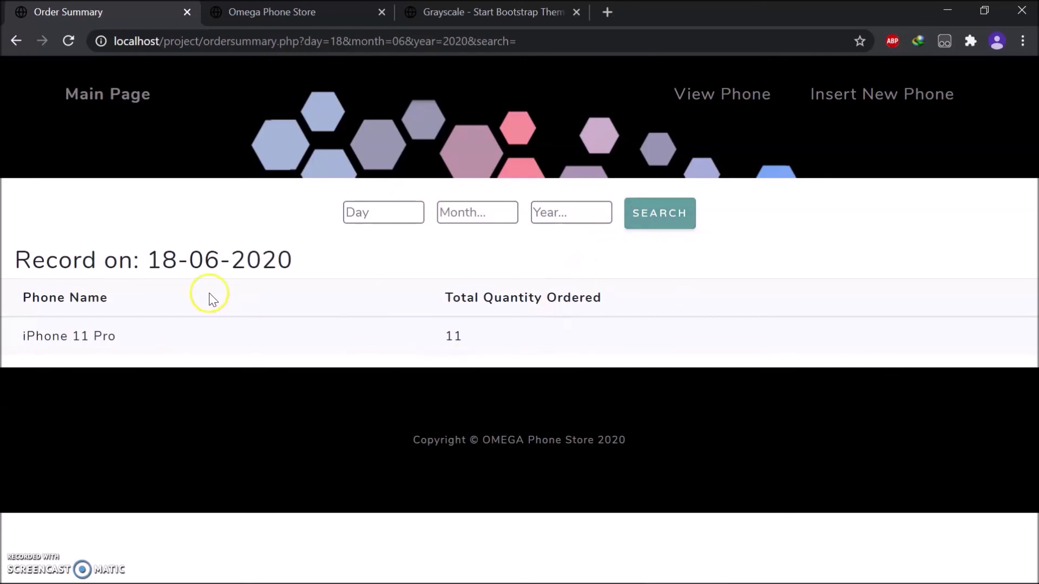